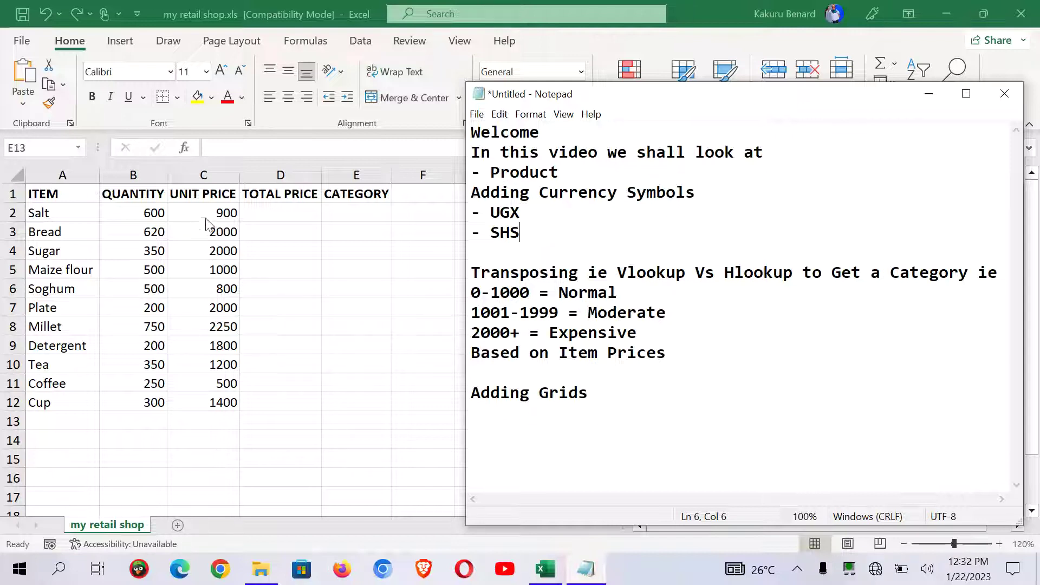
Enter =B2*C2 in D2 and fill it down to D12 for all items.
drag(521, 212, 491, 233)
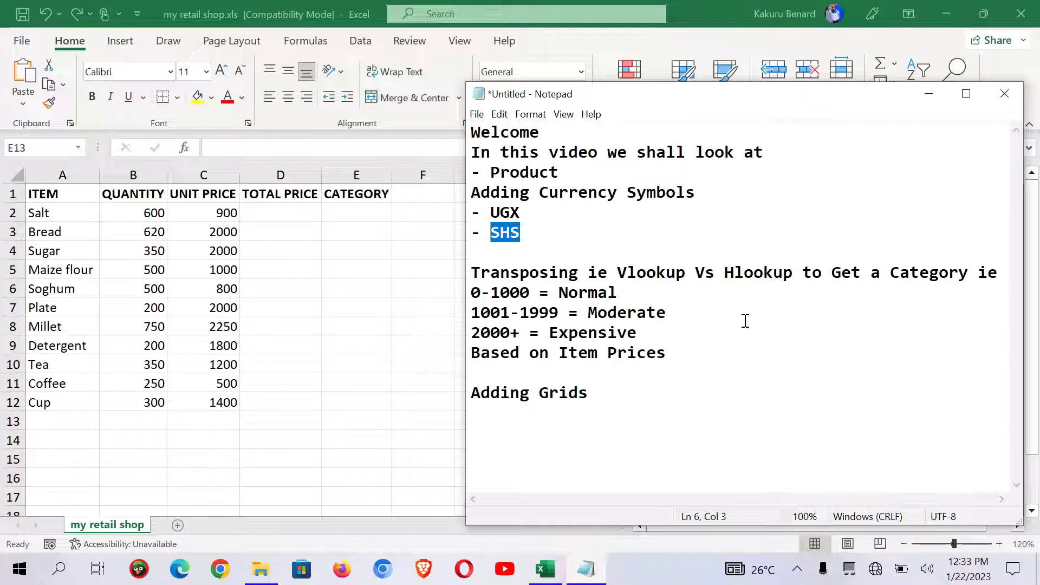
click(286, 211)
click(284, 210)
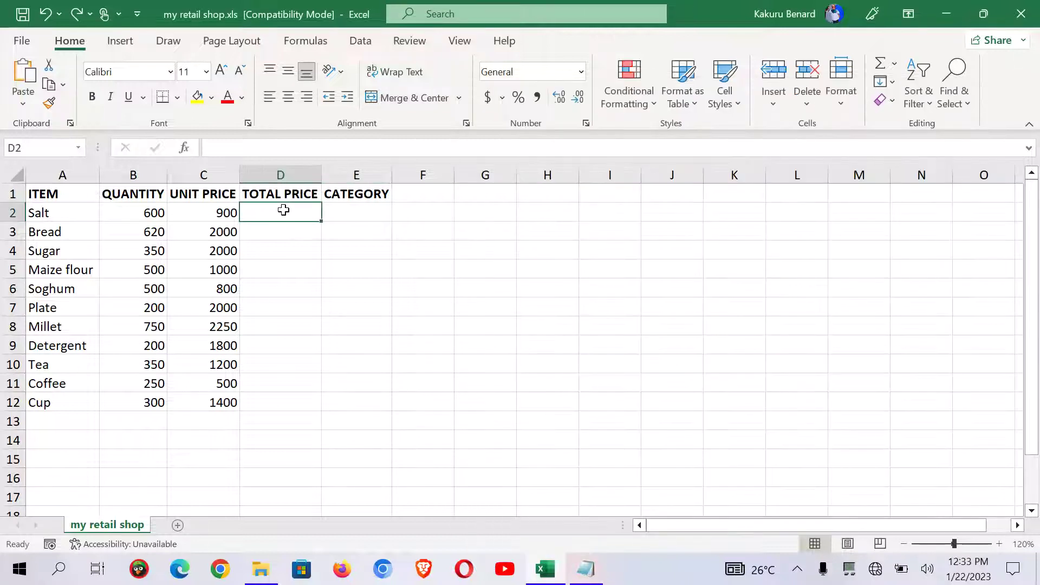
text(=)
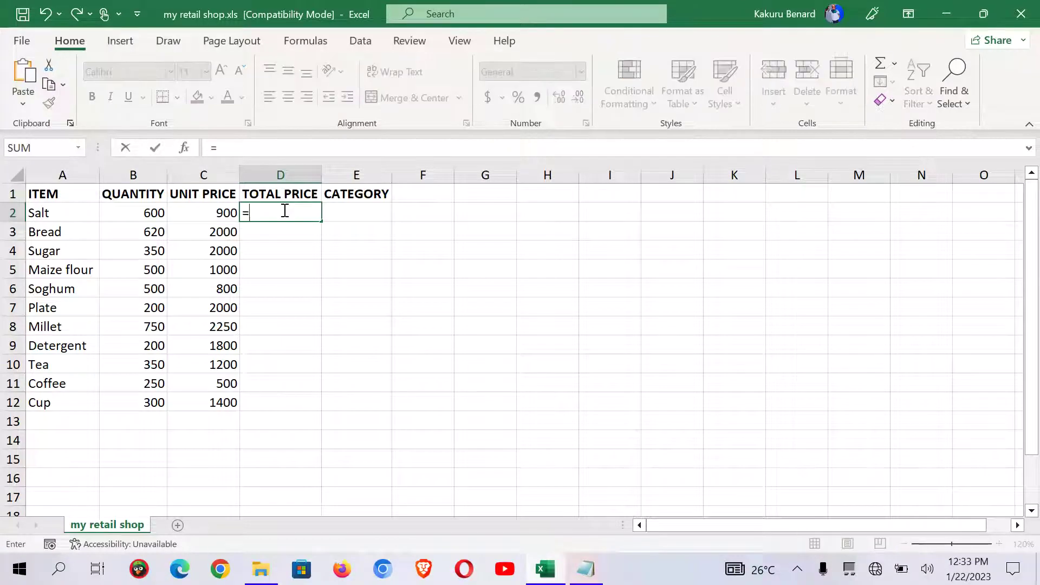
click(144, 210)
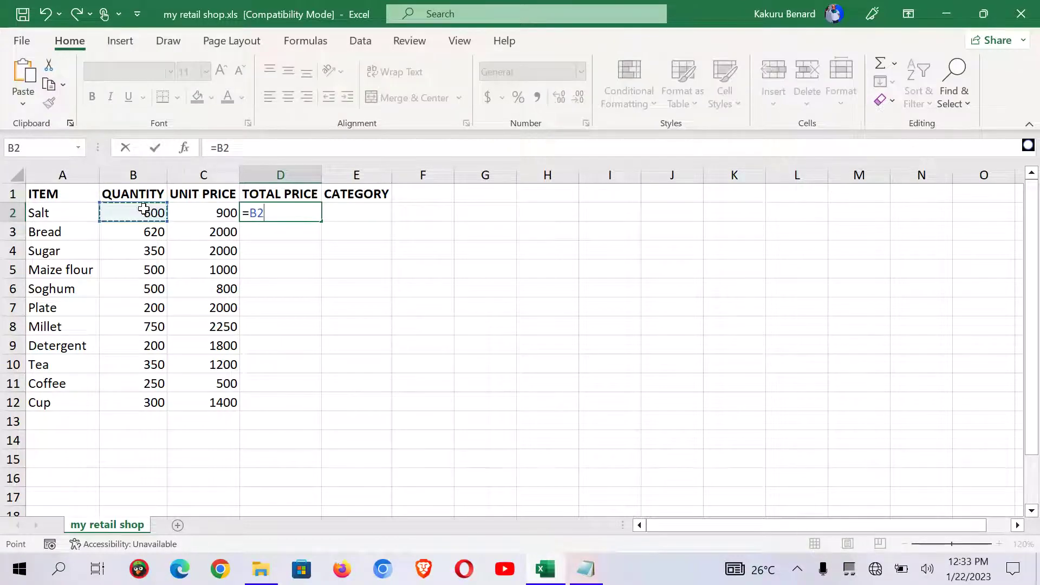
text(*)
click(195, 214)
key(Return)
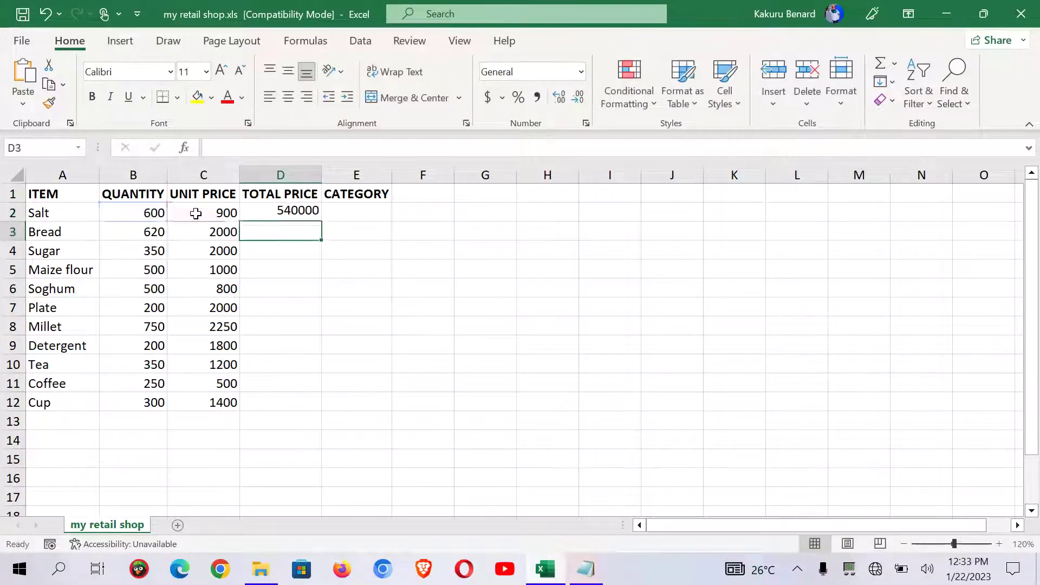
click(276, 213)
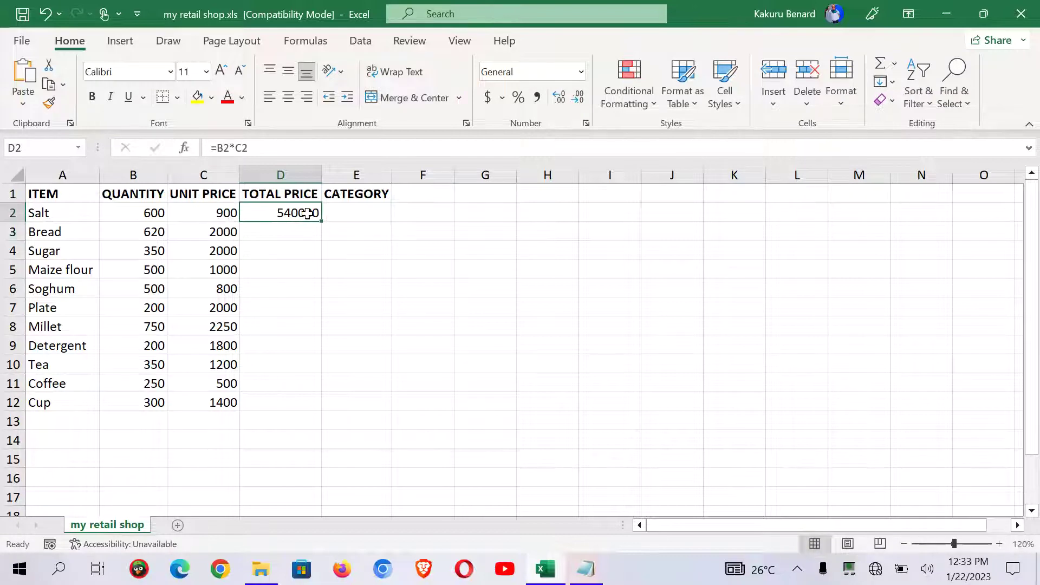
double_click(321, 221)
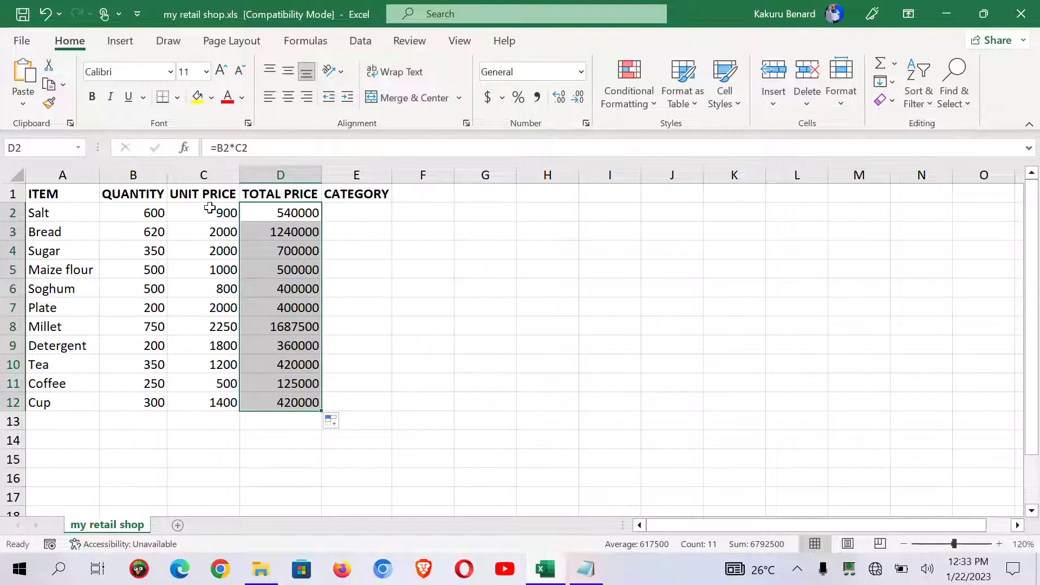
Select the unit prices C2:C12 and choose the Currency number format.
click(591, 568)
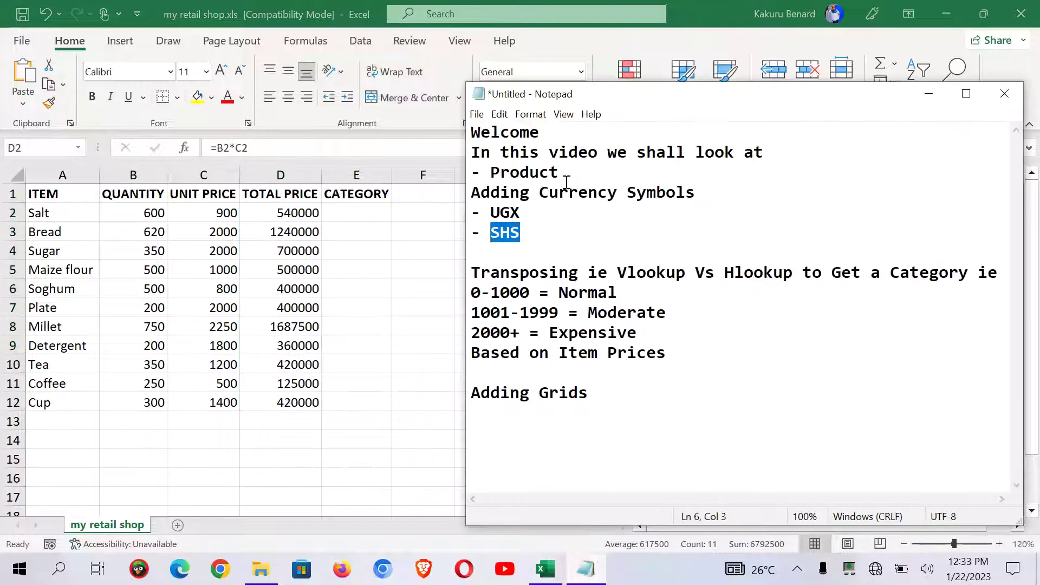
click(524, 211)
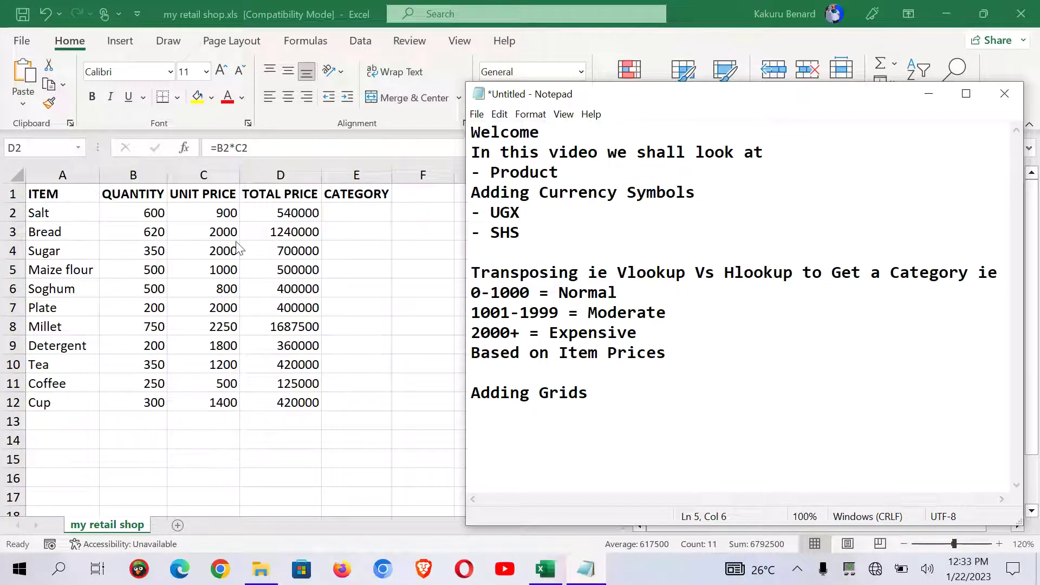
click(215, 217)
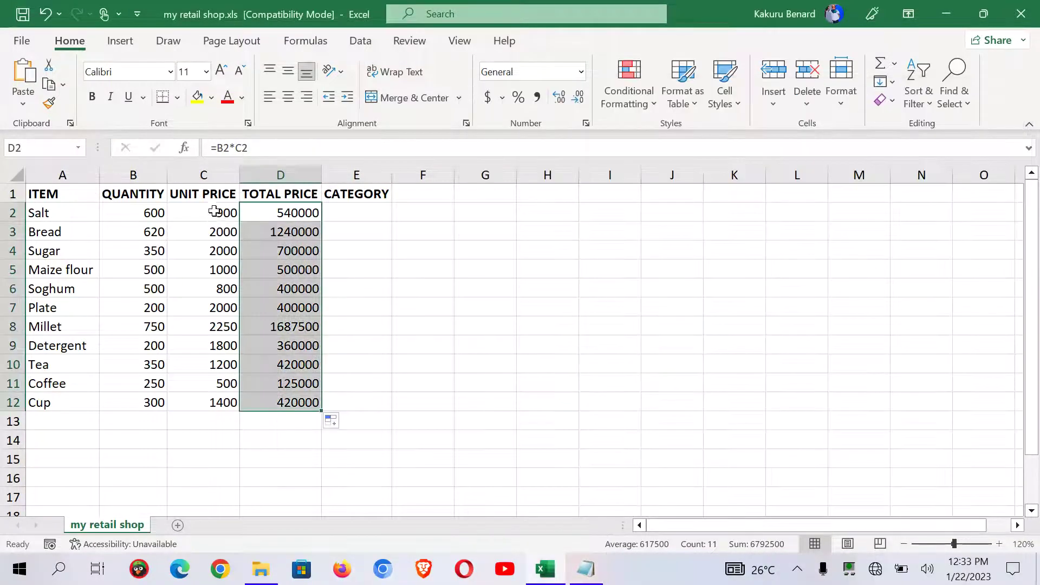
drag(215, 217, 225, 401)
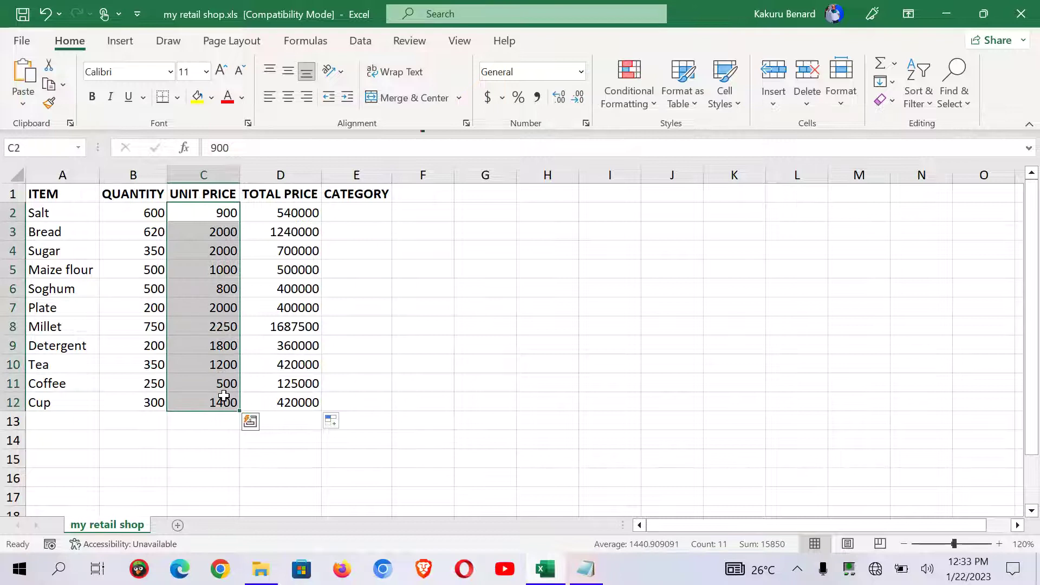
right_click(189, 329)
click(311, 466)
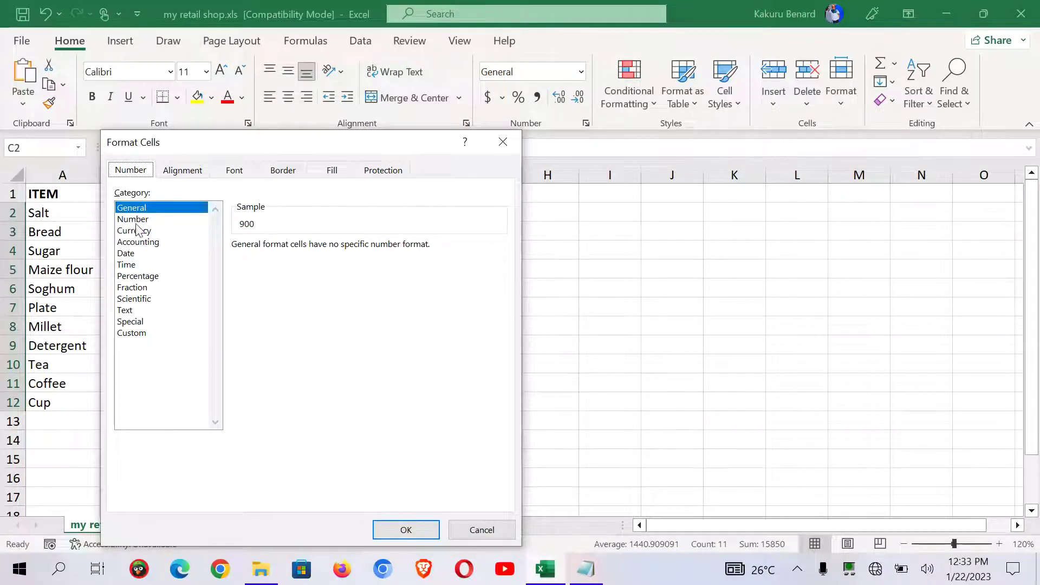
click(135, 232)
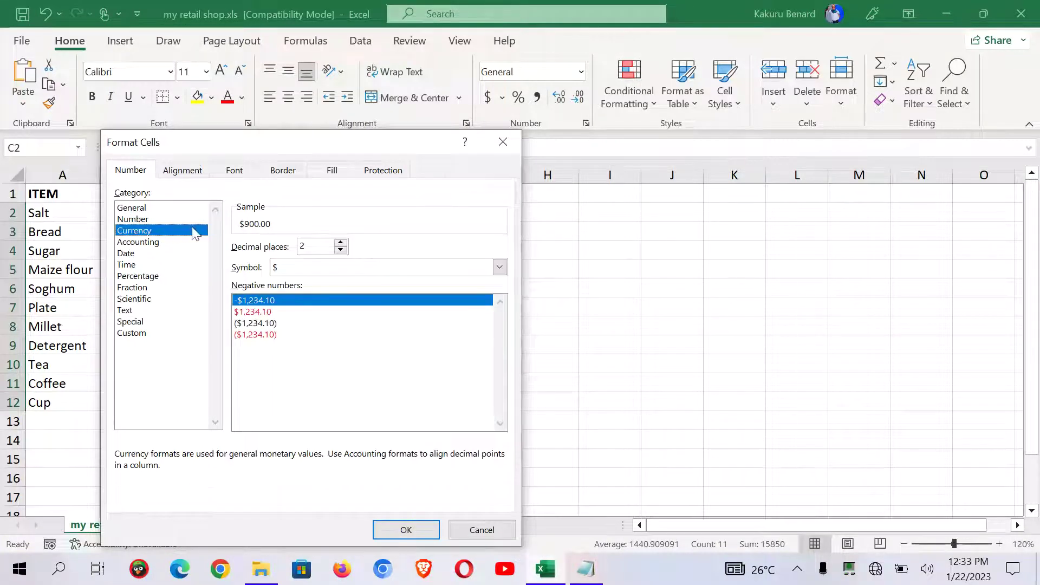
Set the currency symbol to UGX with 0 decimal places and apply it.
click(348, 269)
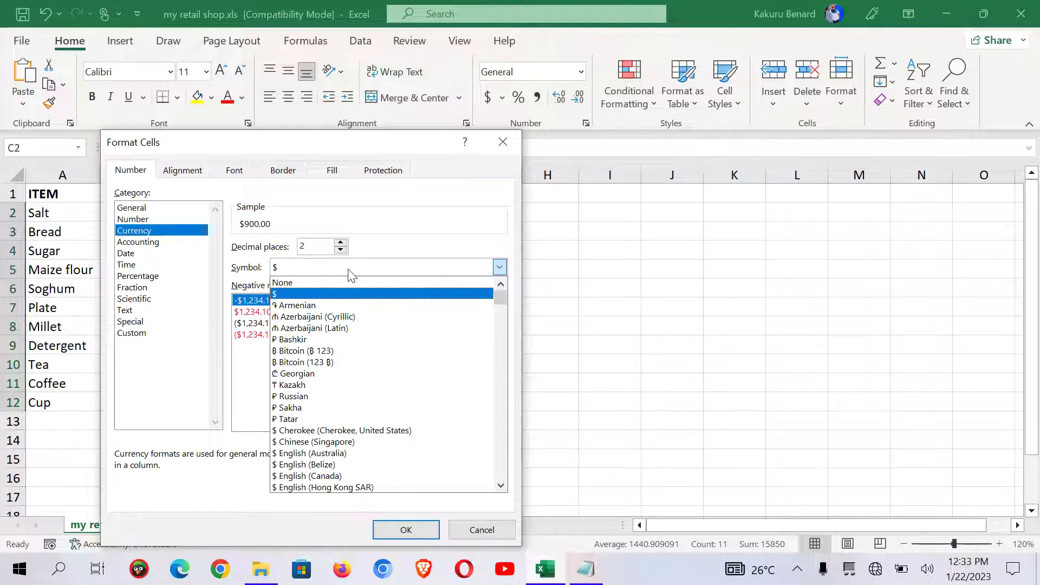
text(UGX)
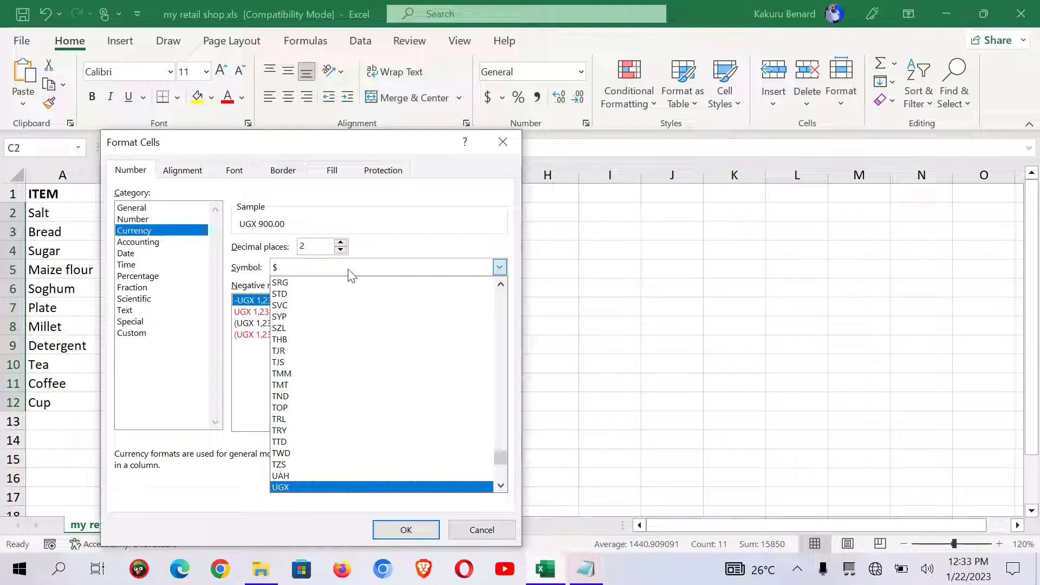
click(300, 487)
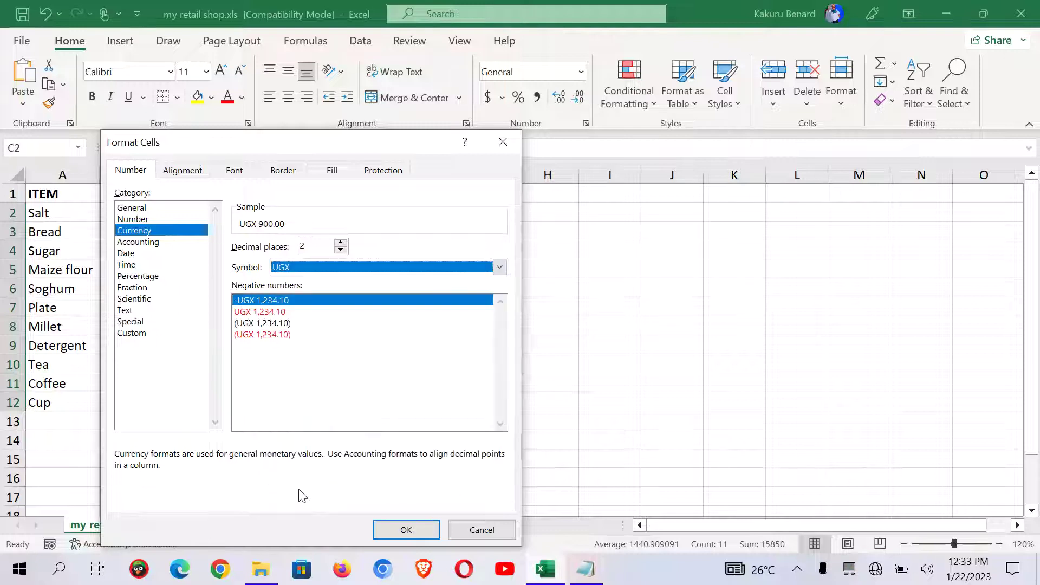
click(340, 249)
click(340, 249)
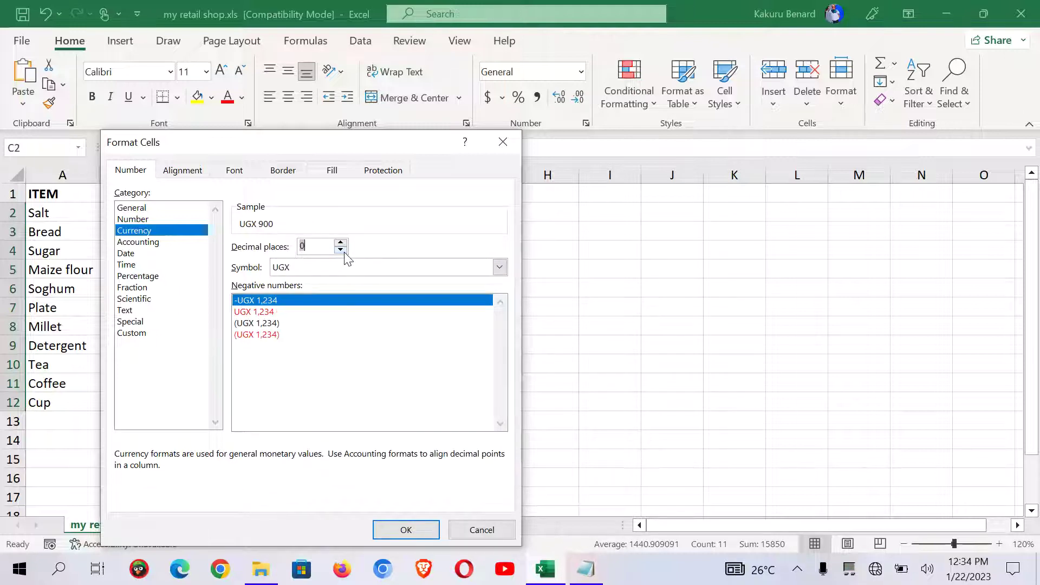
click(406, 530)
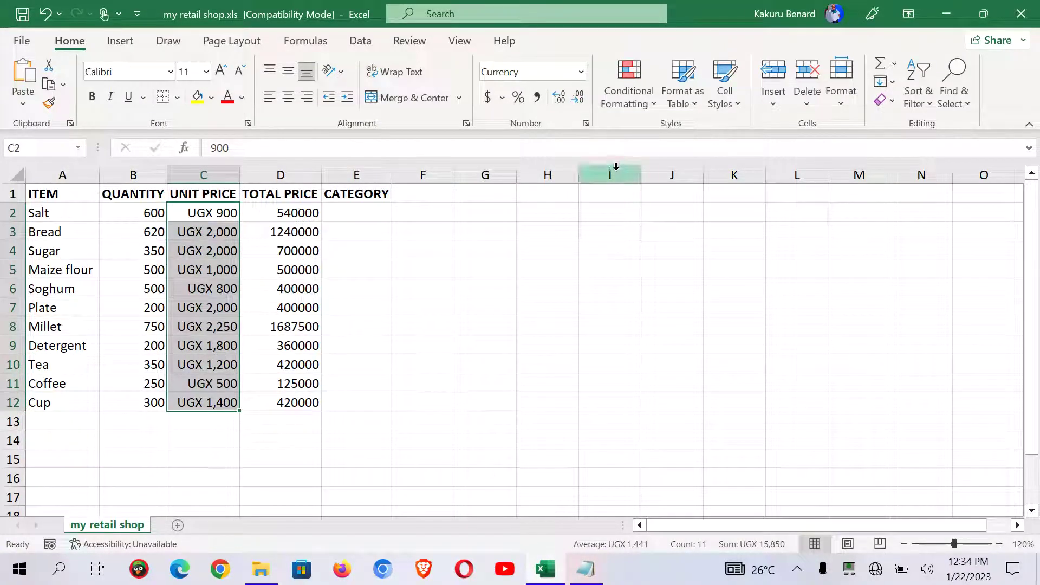
Reopen the number format settings to check them, then close without changes.
click(585, 123)
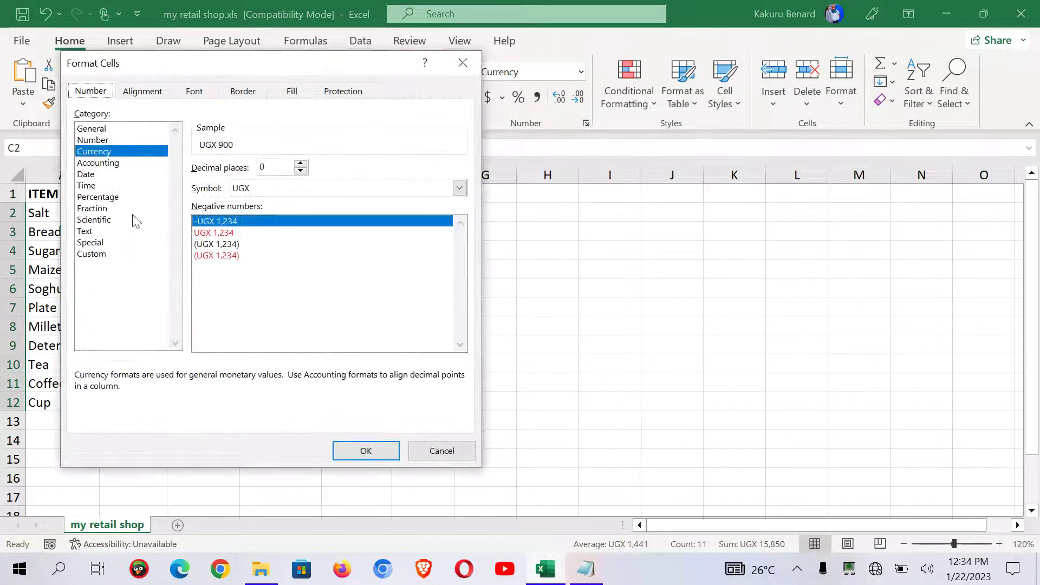
click(463, 64)
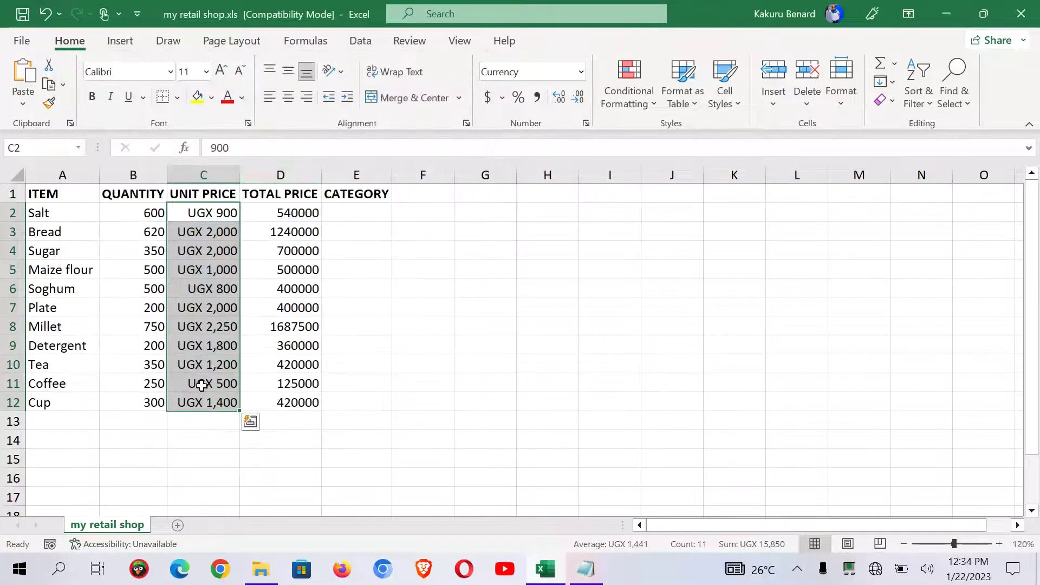
click(200, 420)
Select the totals D2:D12, copy SHS from the notes, and choose Currency format.
drag(307, 212, 307, 404)
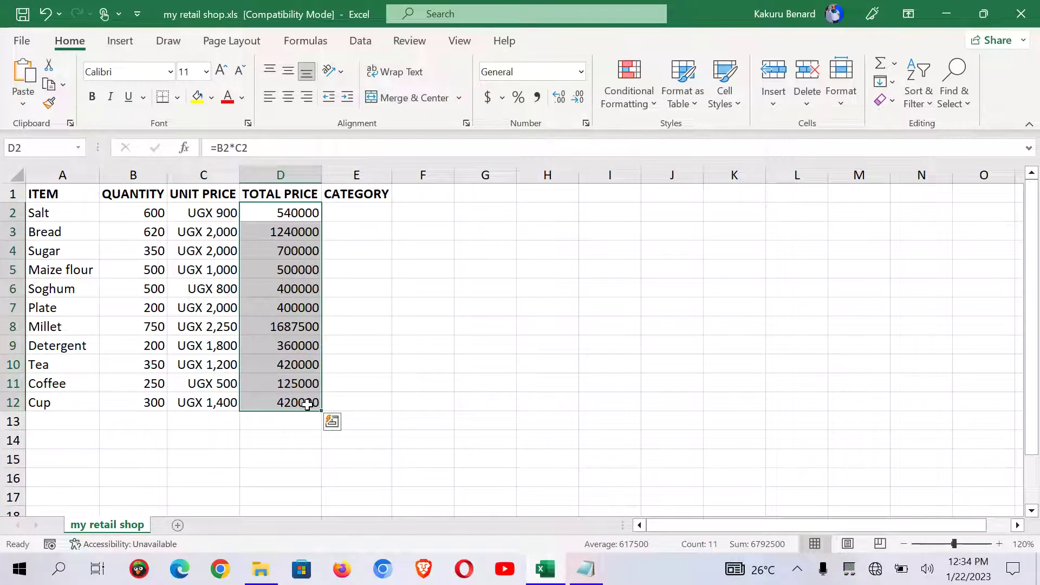
click(586, 569)
click(521, 212)
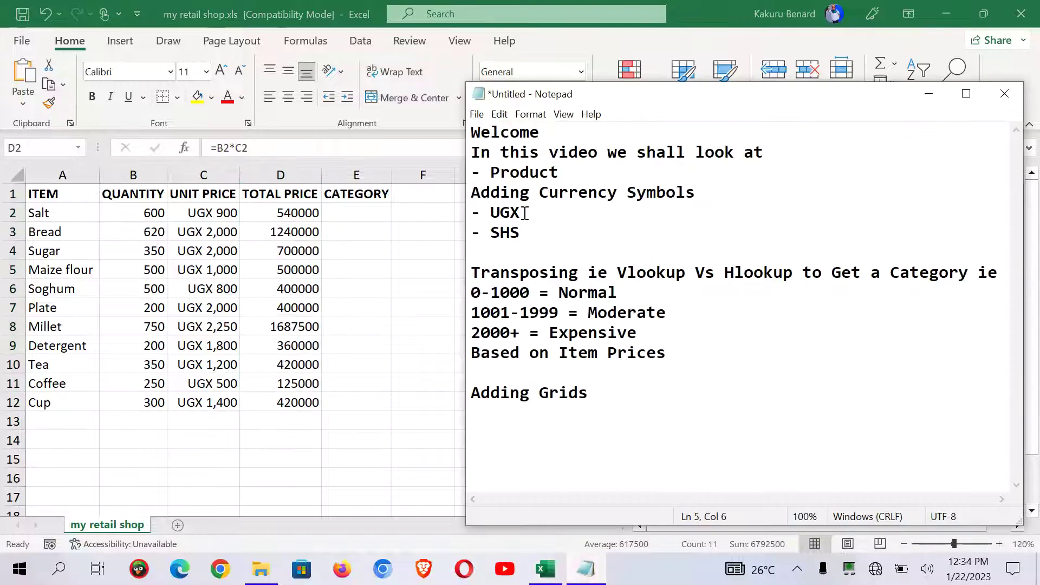
drag(521, 238, 489, 234)
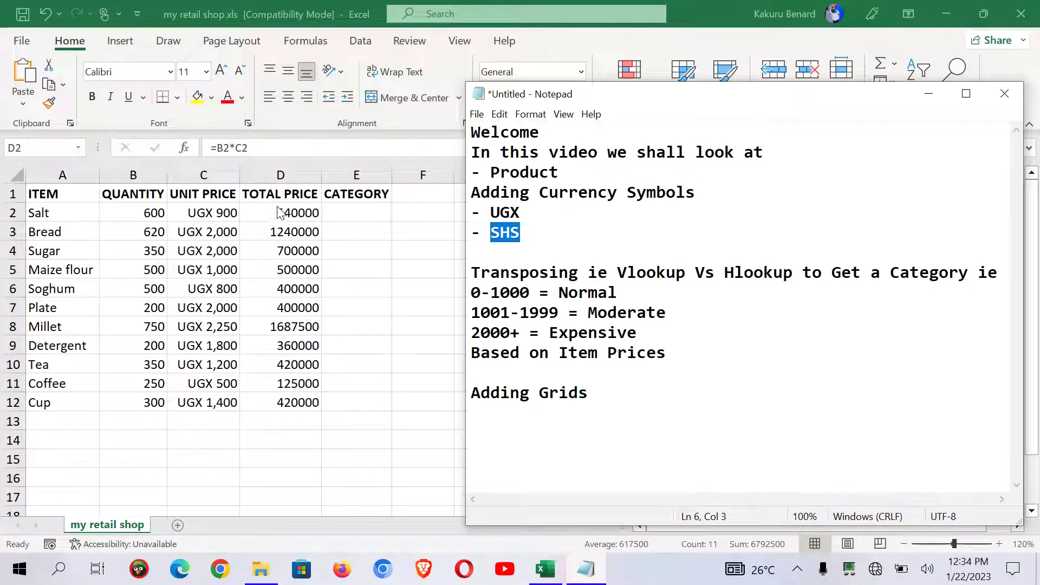
click(307, 217)
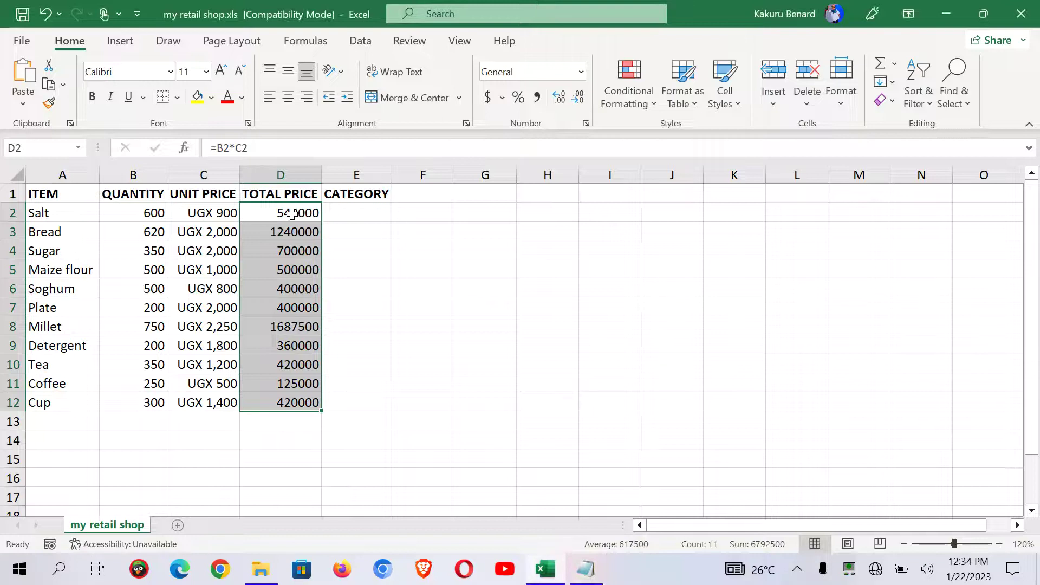
right_click(287, 245)
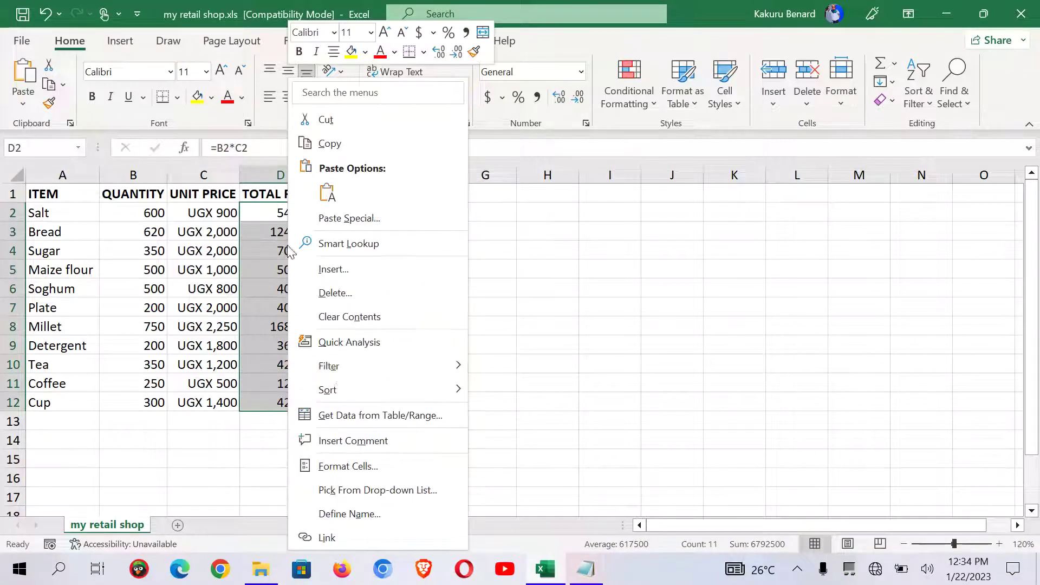
click(379, 470)
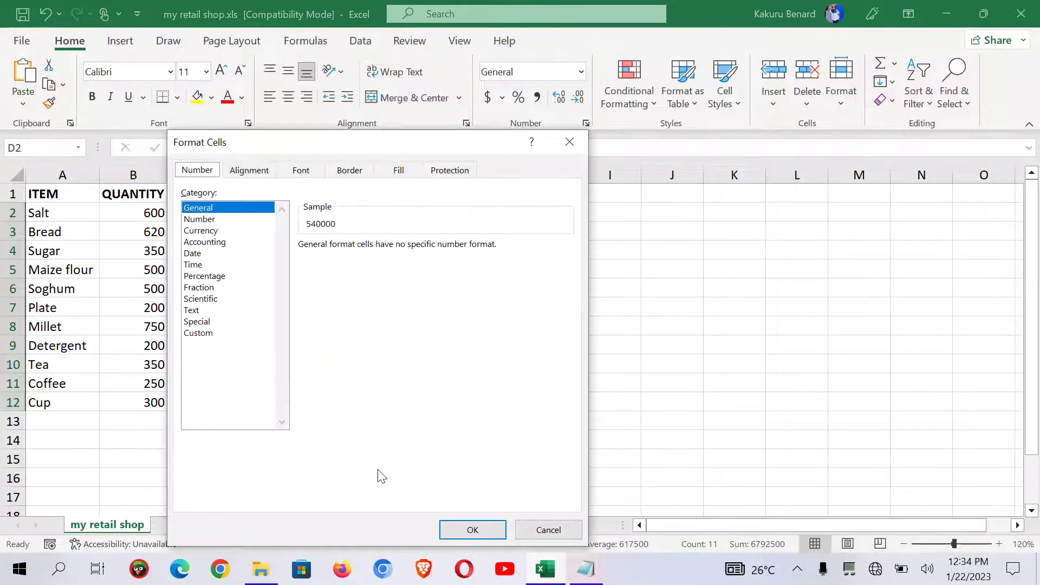
click(209, 232)
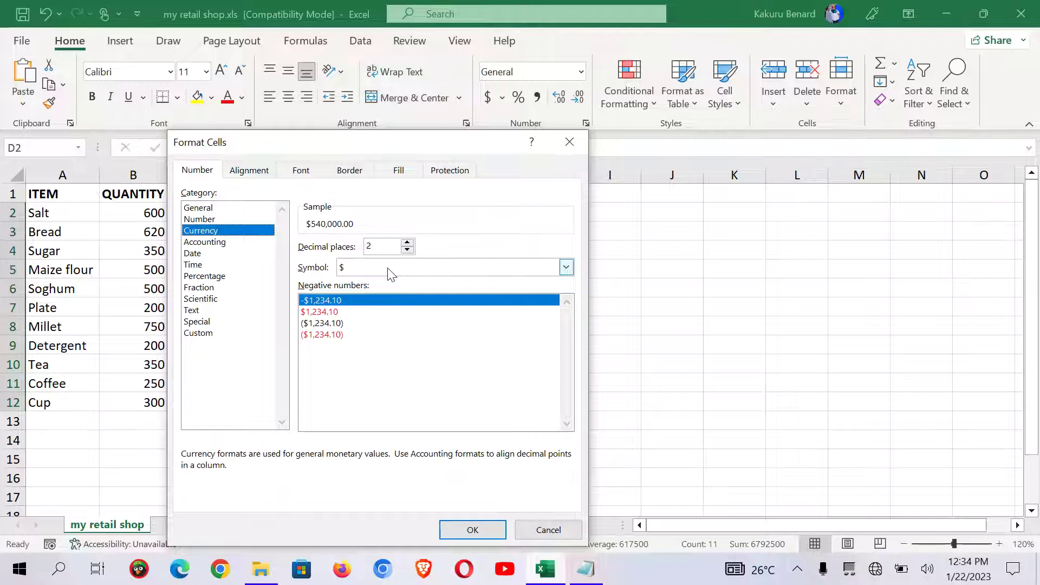
Give the totals 0 decimal places with the UGX currency symbol.
click(406, 249)
click(407, 250)
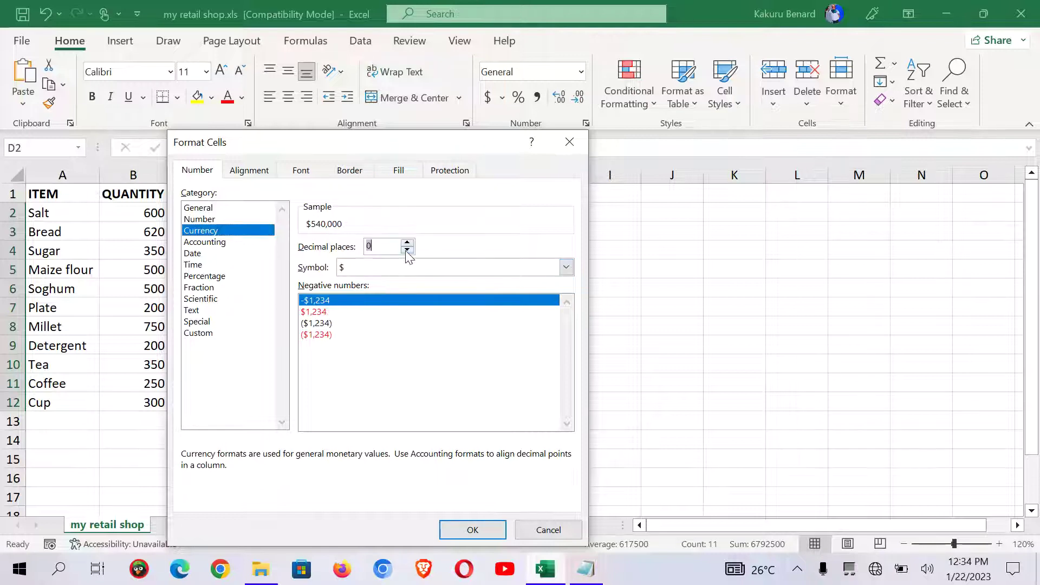
click(438, 269)
text(ugx)
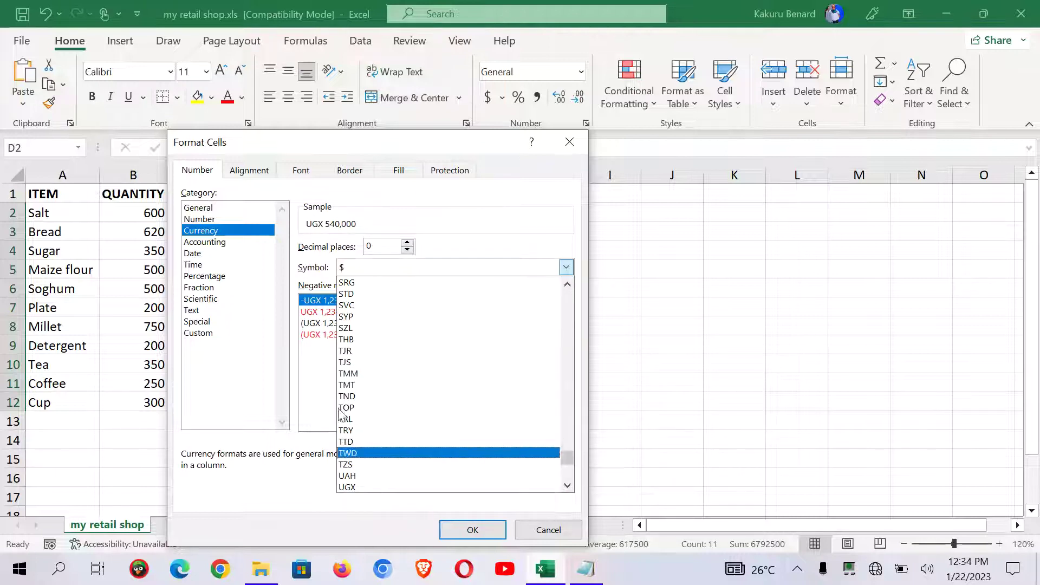
click(360, 487)
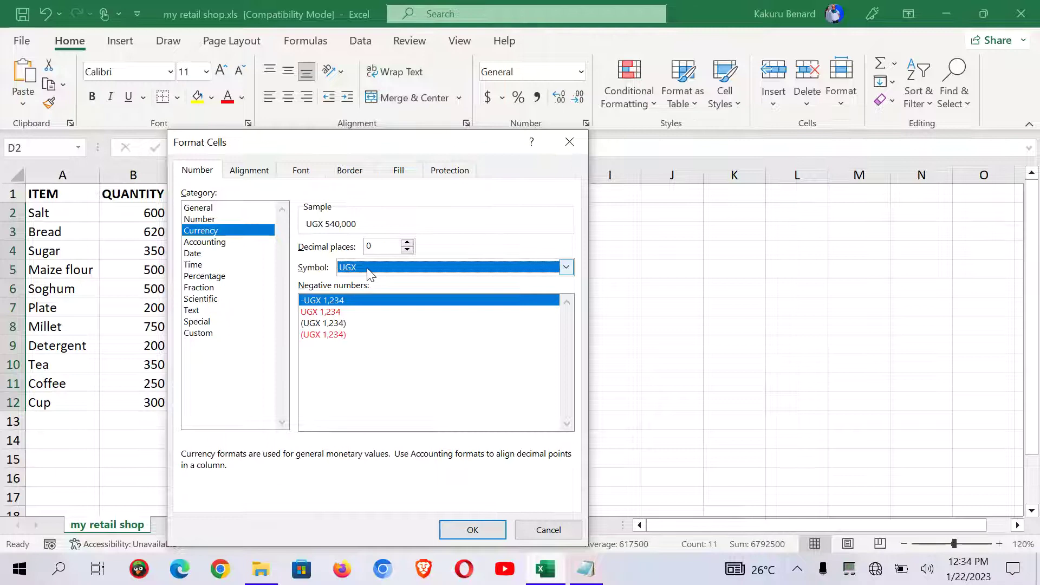
Change the custom code to [$SHS] #,##0 and widen column D so totals fit.
click(205, 333)
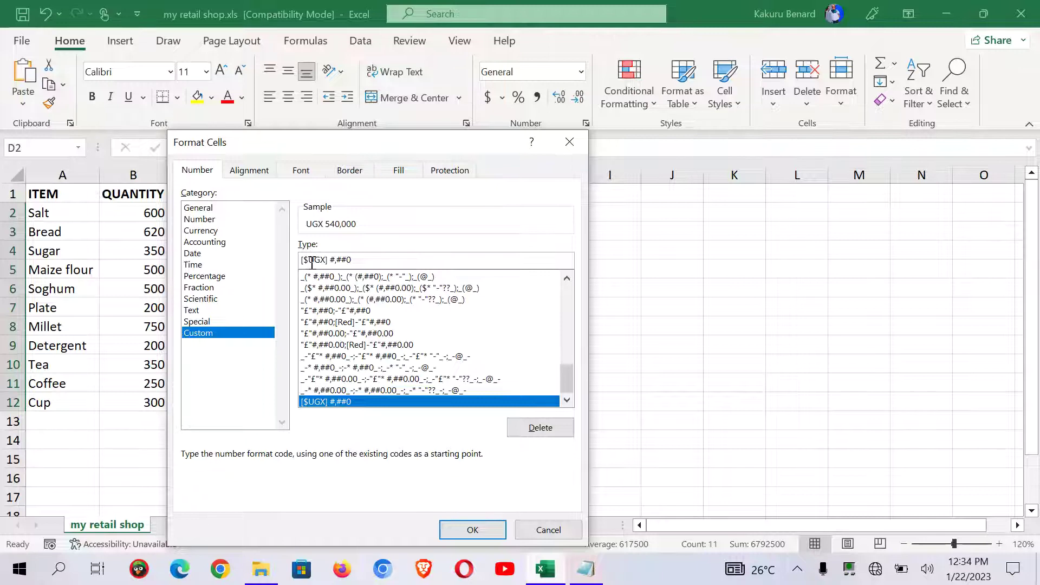
drag(310, 262, 325, 262)
click(324, 260)
key(BackSpace)
key(BackSpace)
key(BackSpace)
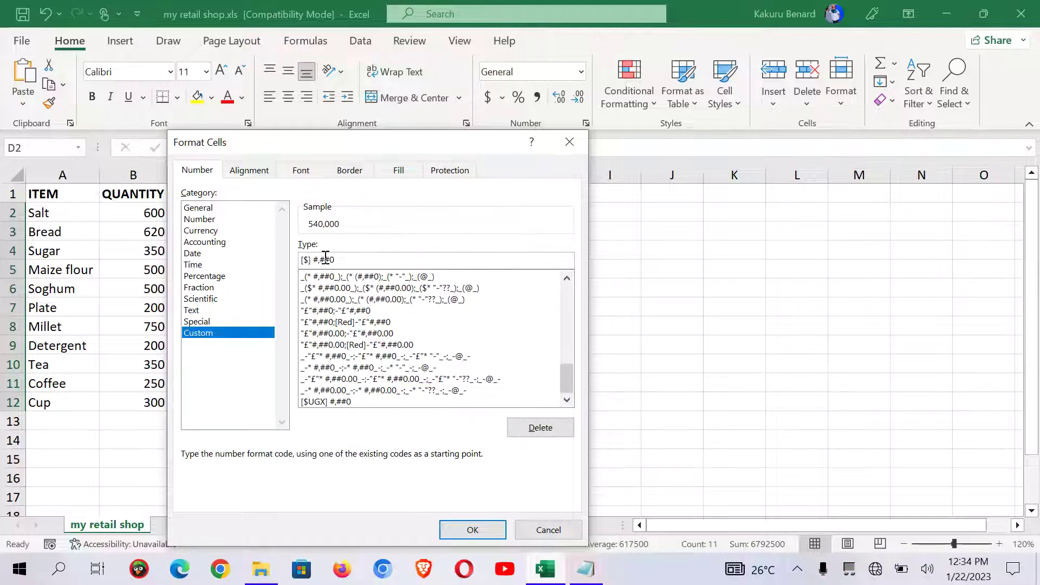
text(SHS)
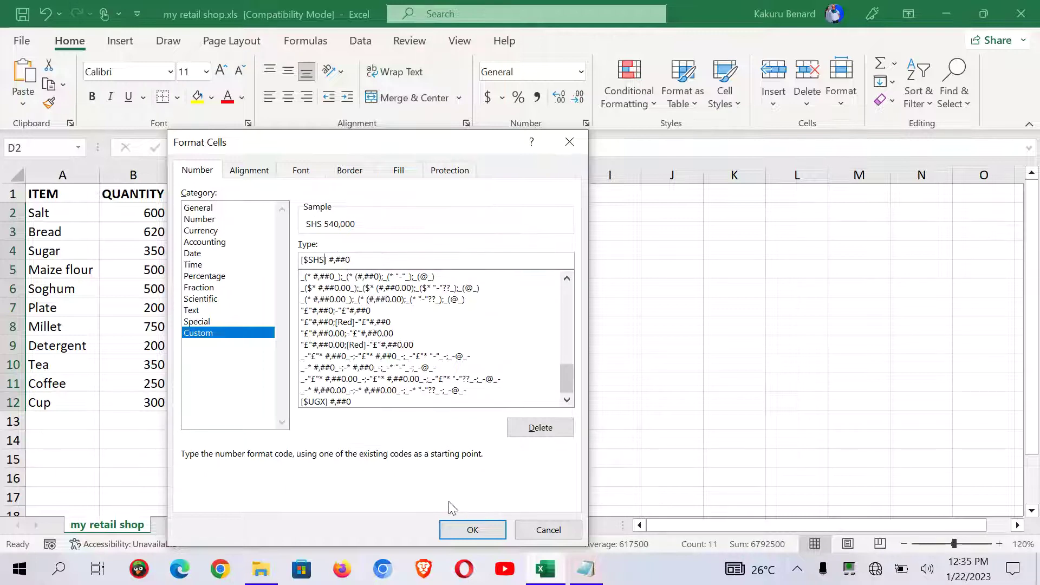
click(471, 530)
click(284, 286)
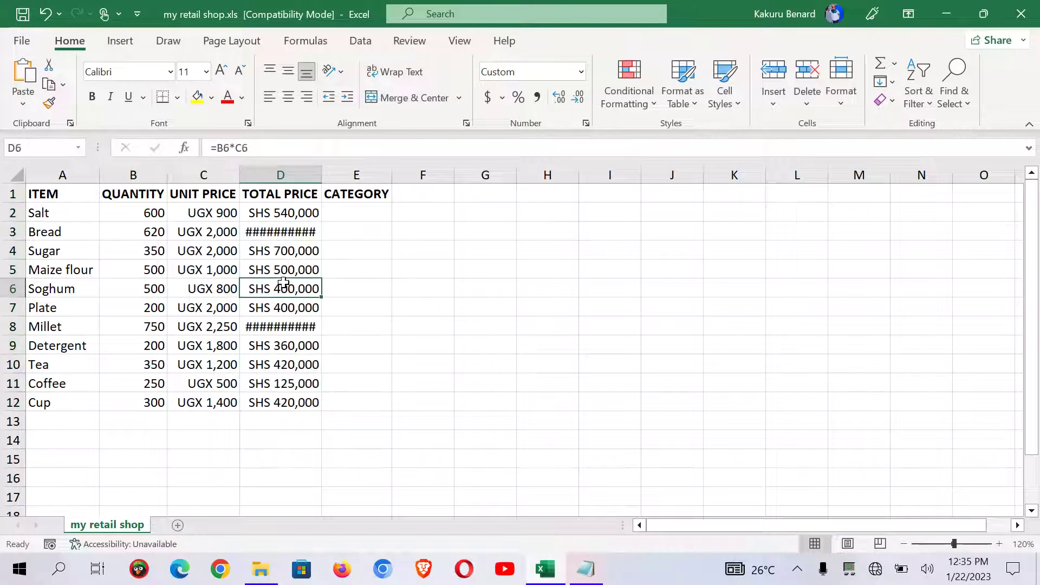
drag(321, 174, 328, 175)
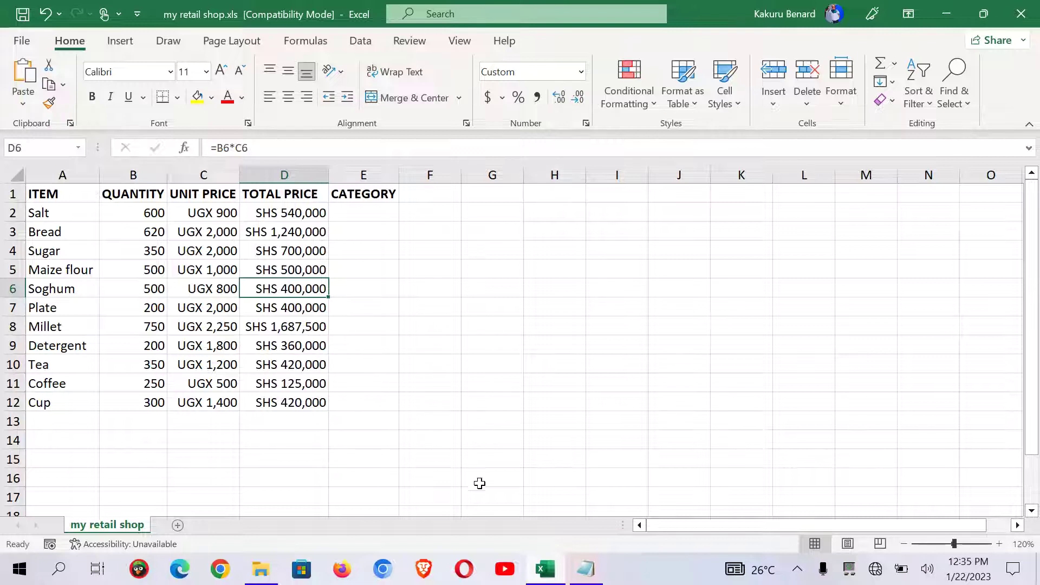
click(585, 568)
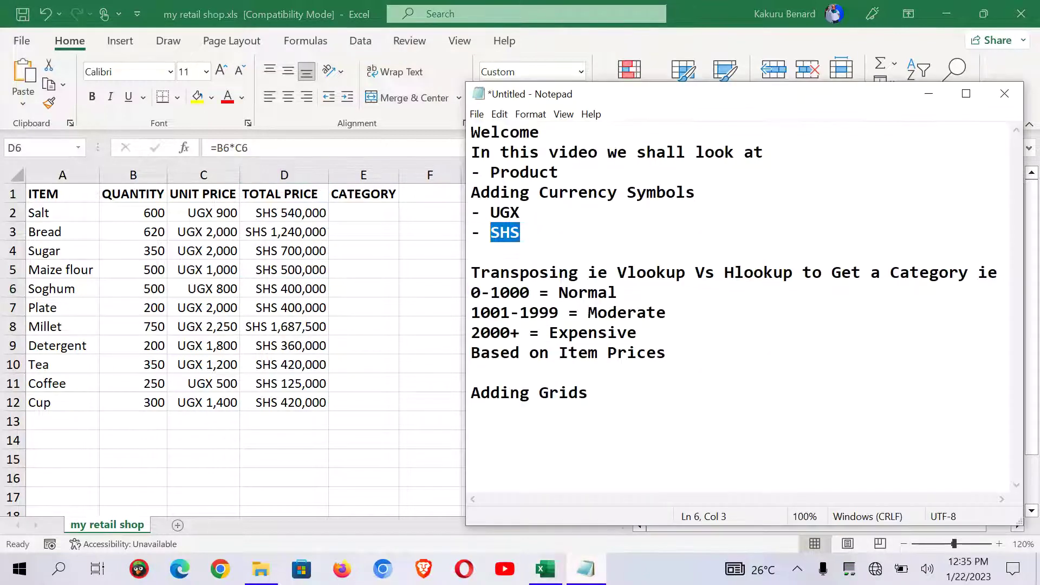
click(473, 271)
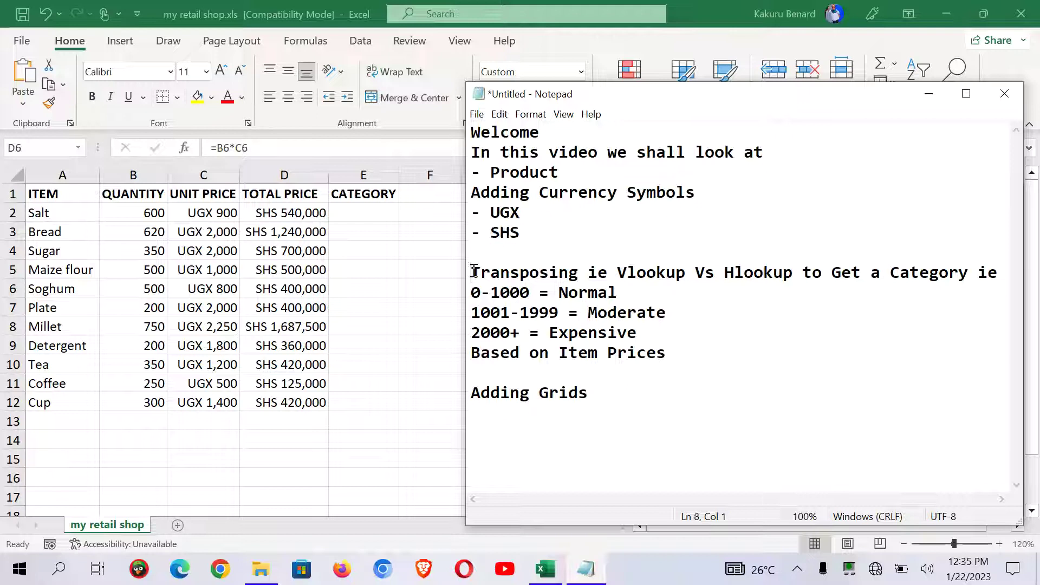
key(alt+Tab)
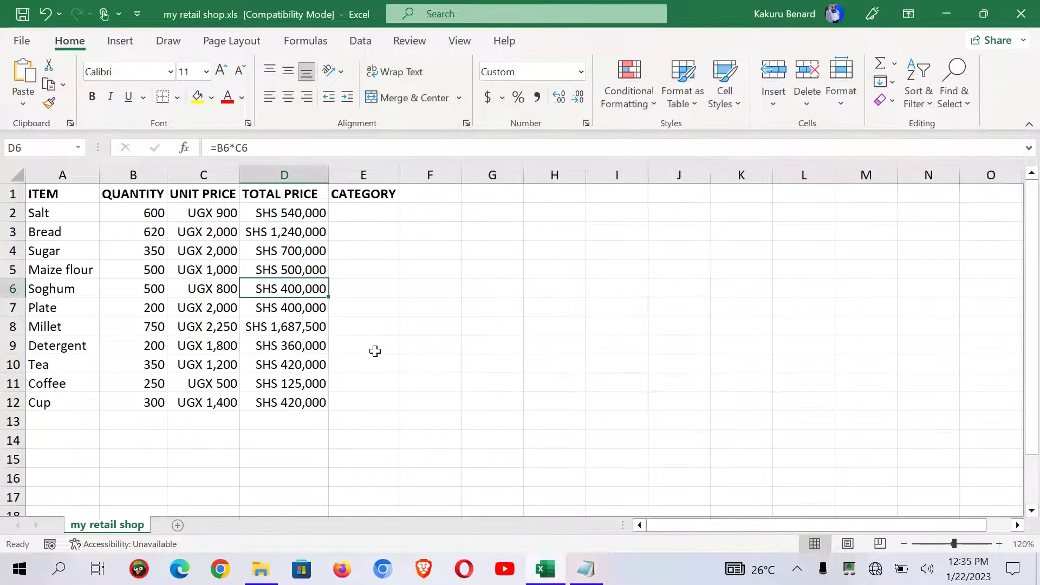
click(586, 568)
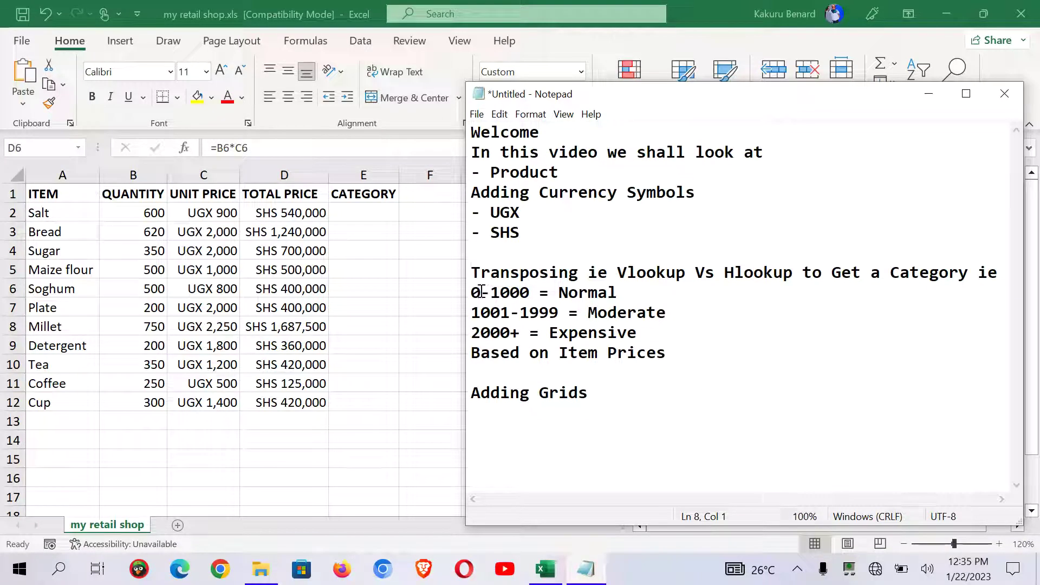
drag(481, 292, 472, 293)
key(alt+Tab)
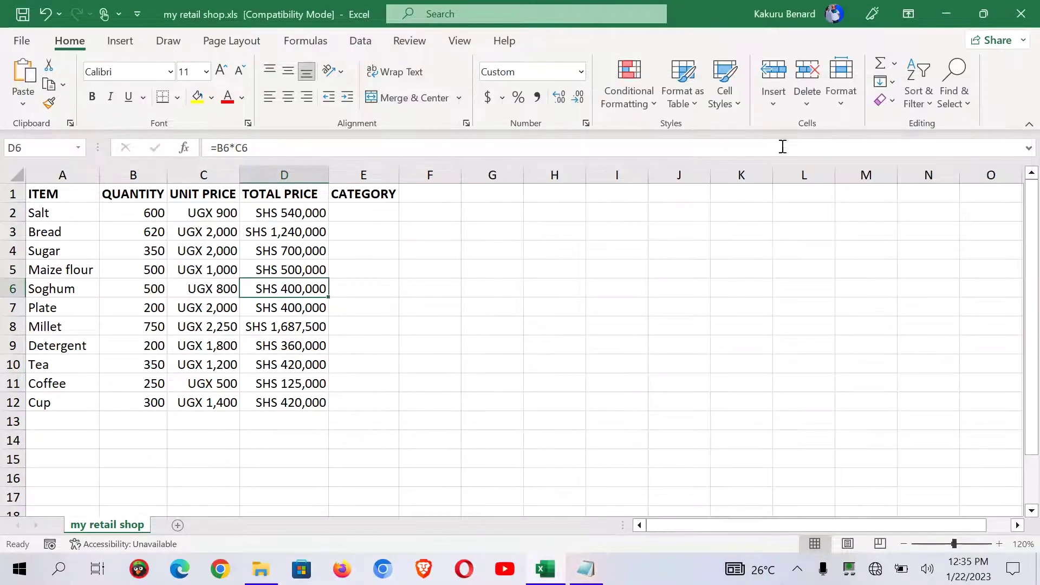
click(621, 214)
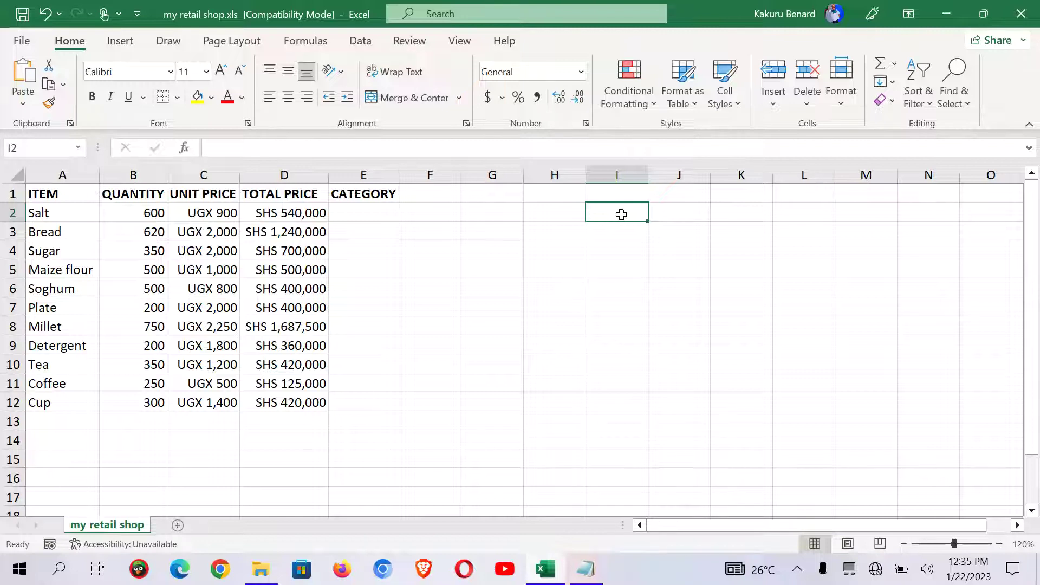
Add the PRICE and CATEGORY headings in I2 and J2.
text(U)
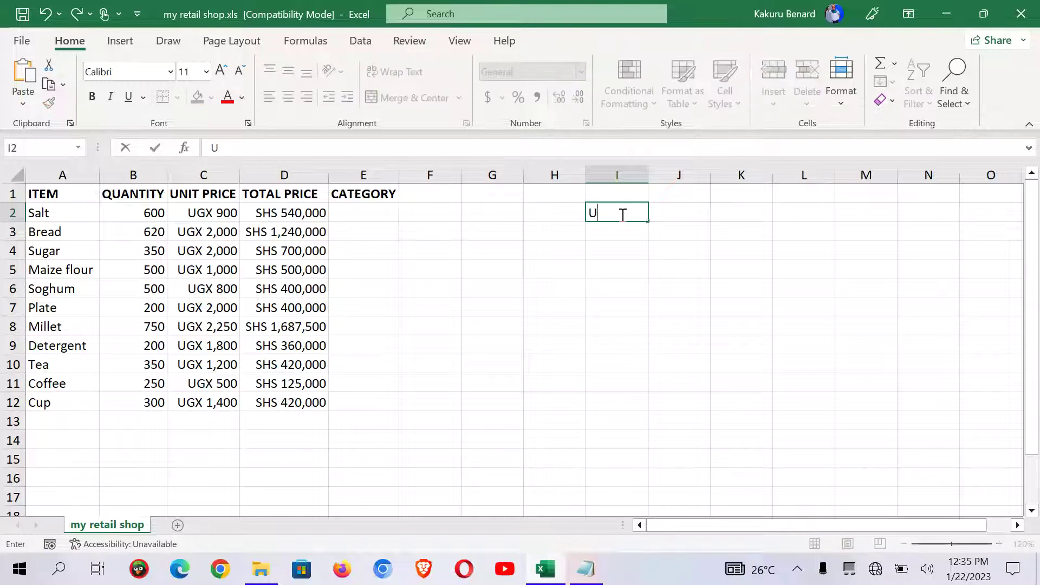
key(BackSpace)
text(PRICE)
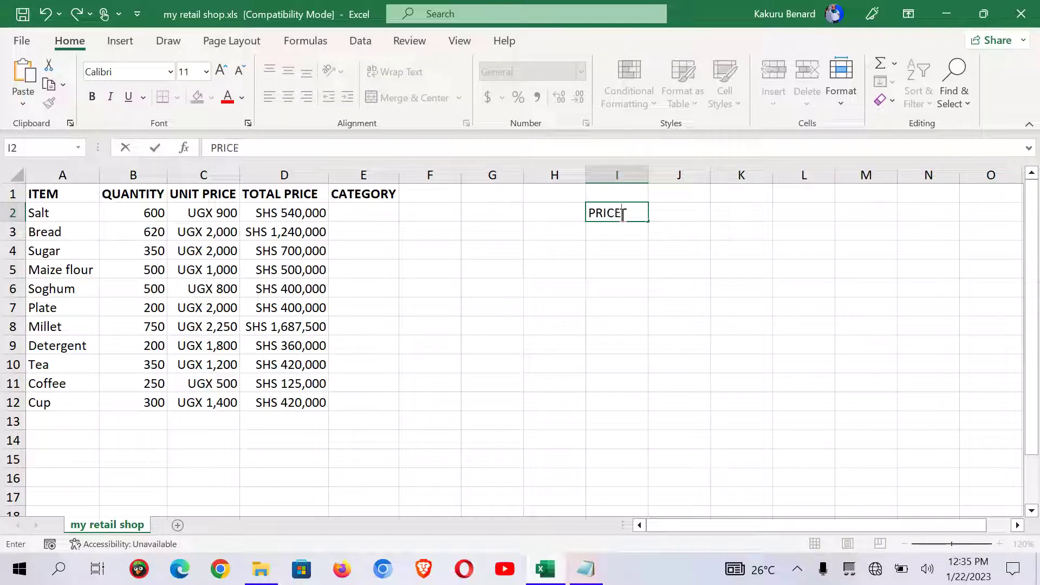
click(686, 216)
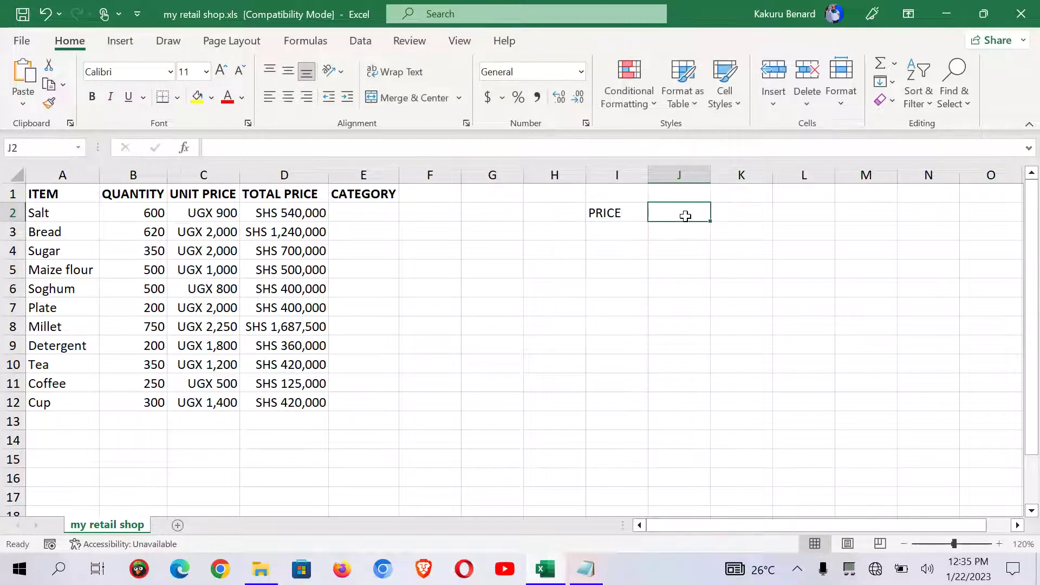
text(CATEG)
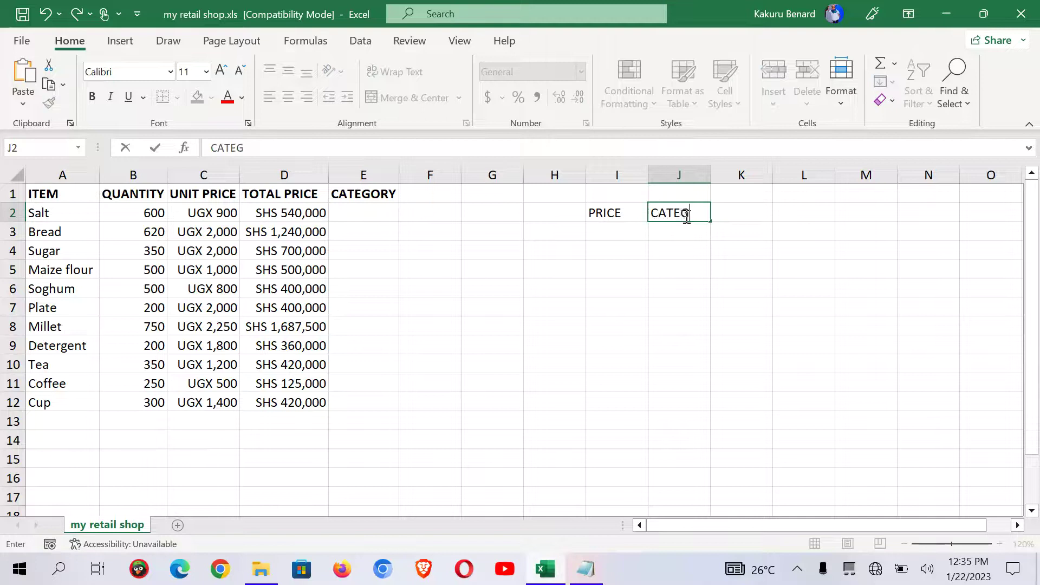
text(ORY)
click(623, 235)
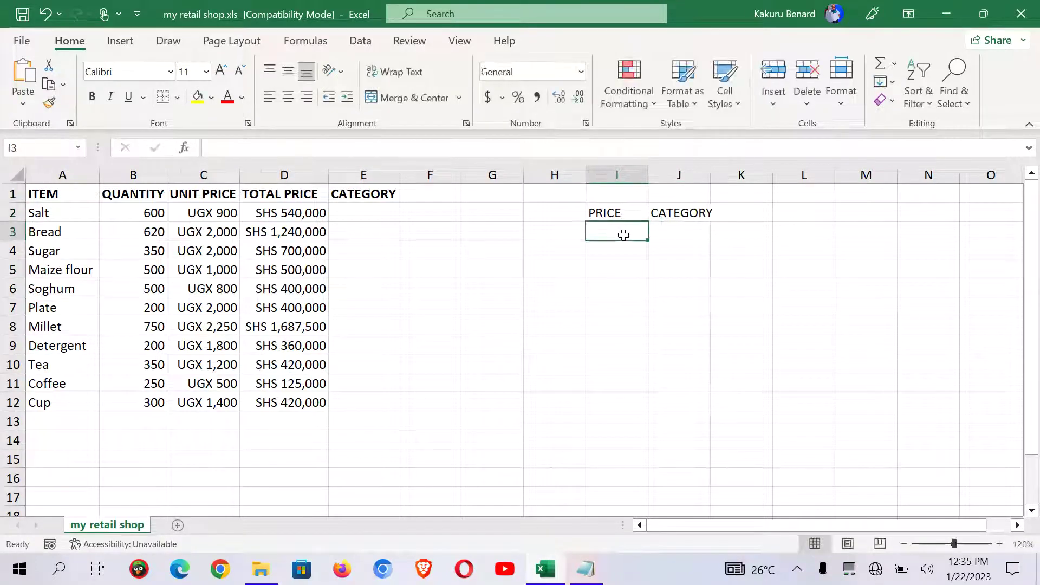
Enter price 0 with category Normal in row 3 of the table.
text(0)
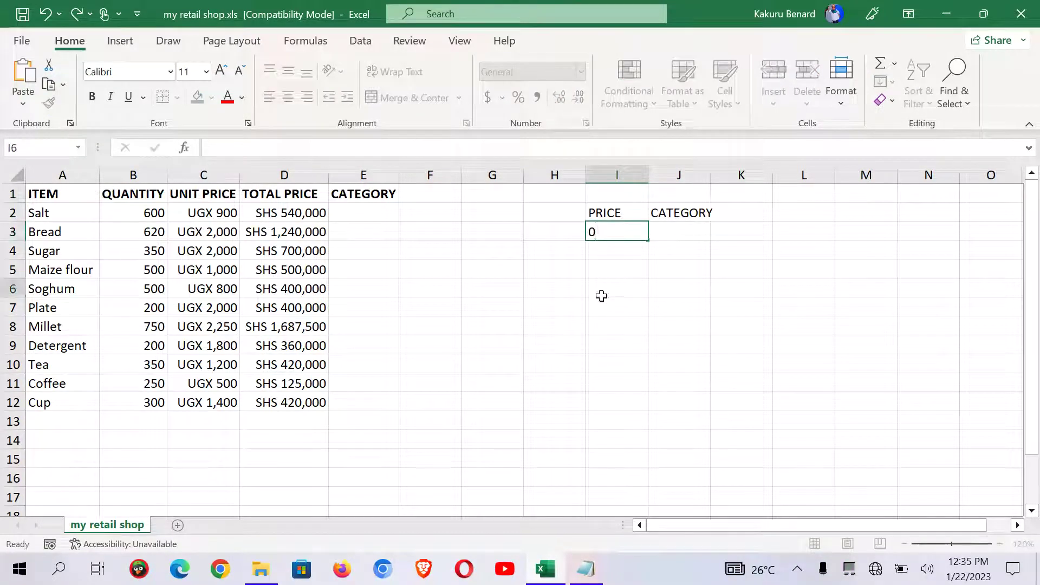
click(601, 294)
click(577, 568)
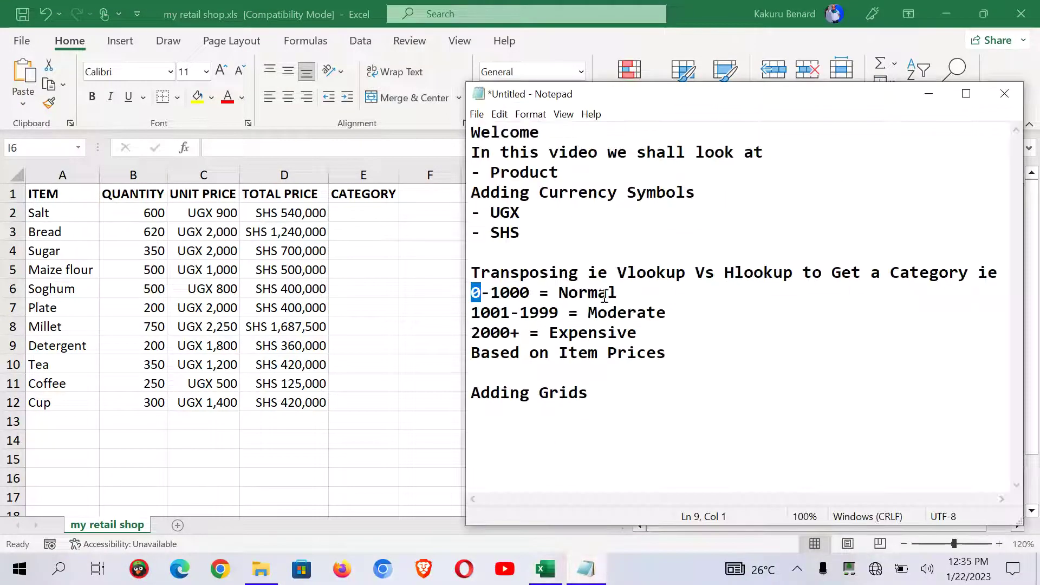
drag(618, 293, 555, 293)
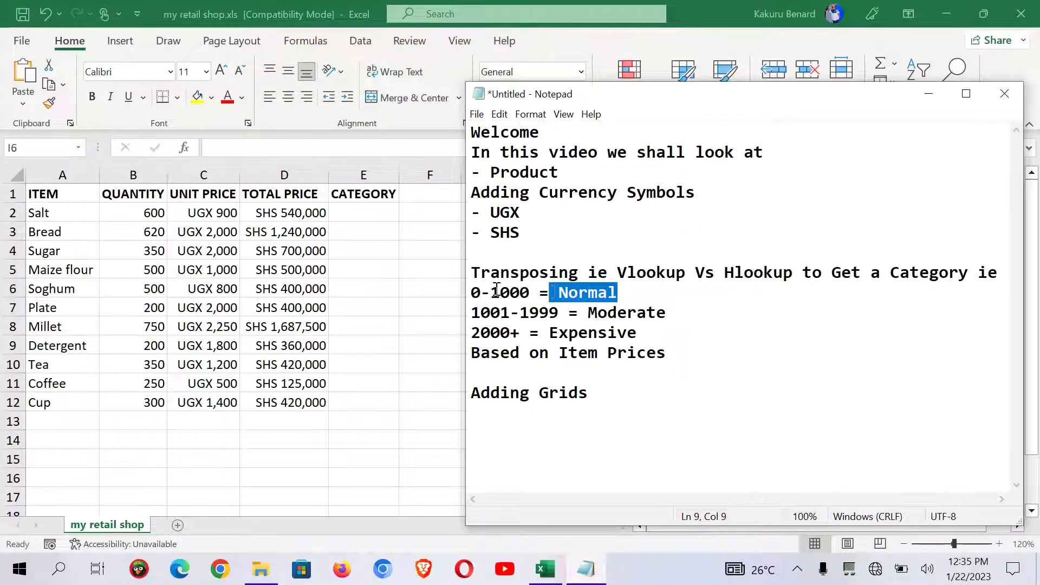
key(alt+Tab)
click(676, 231)
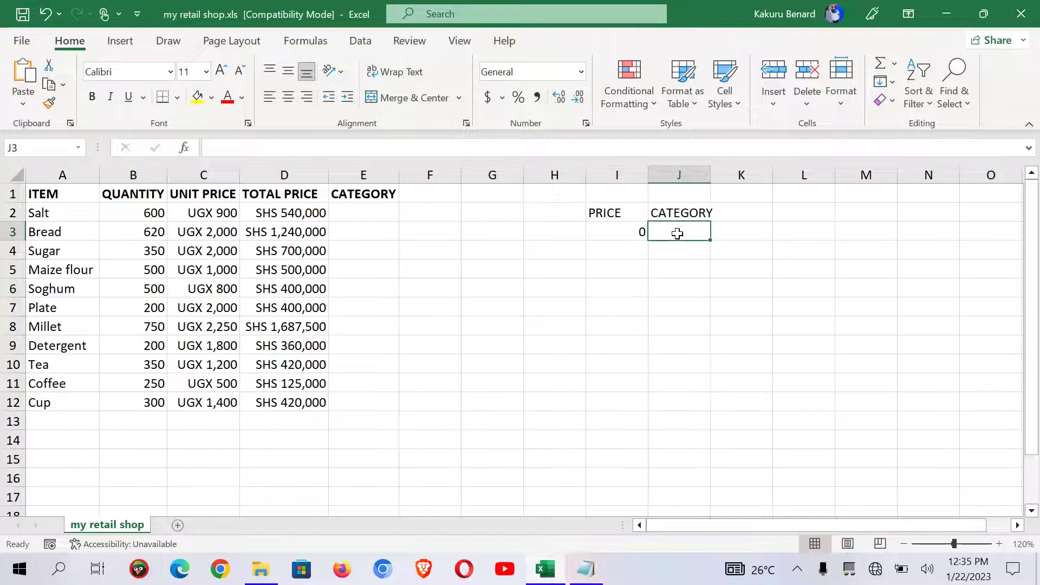
text(N)
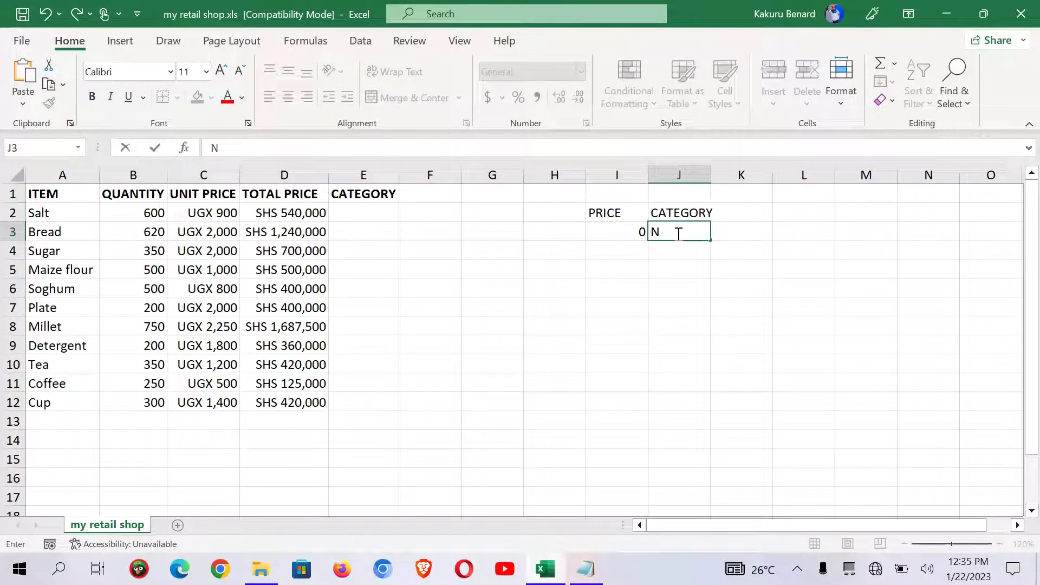
text(ormal)
click(620, 251)
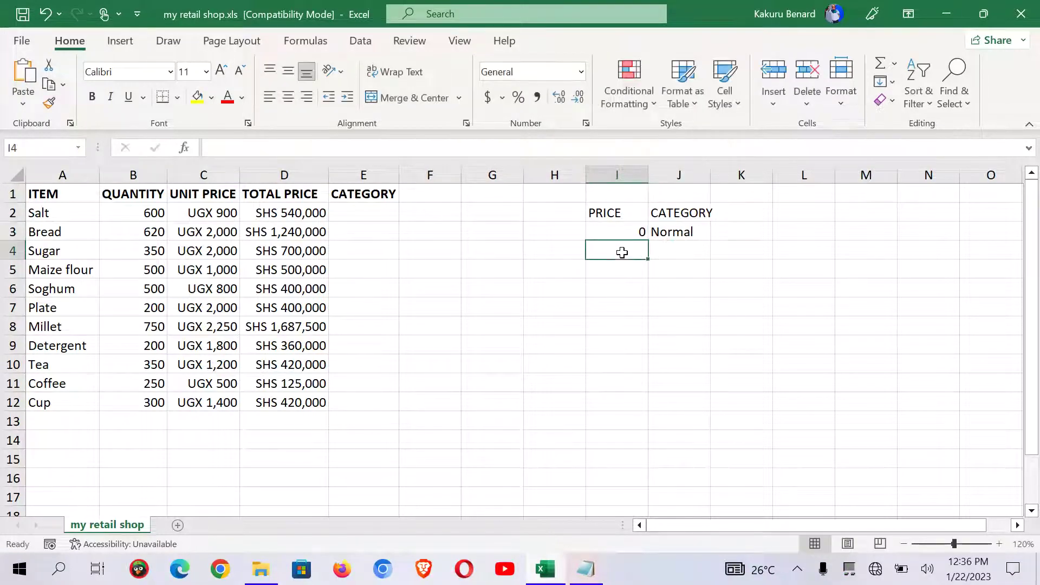
Paste price 1001 from the notes into I4 and label it Moderate.
click(587, 567)
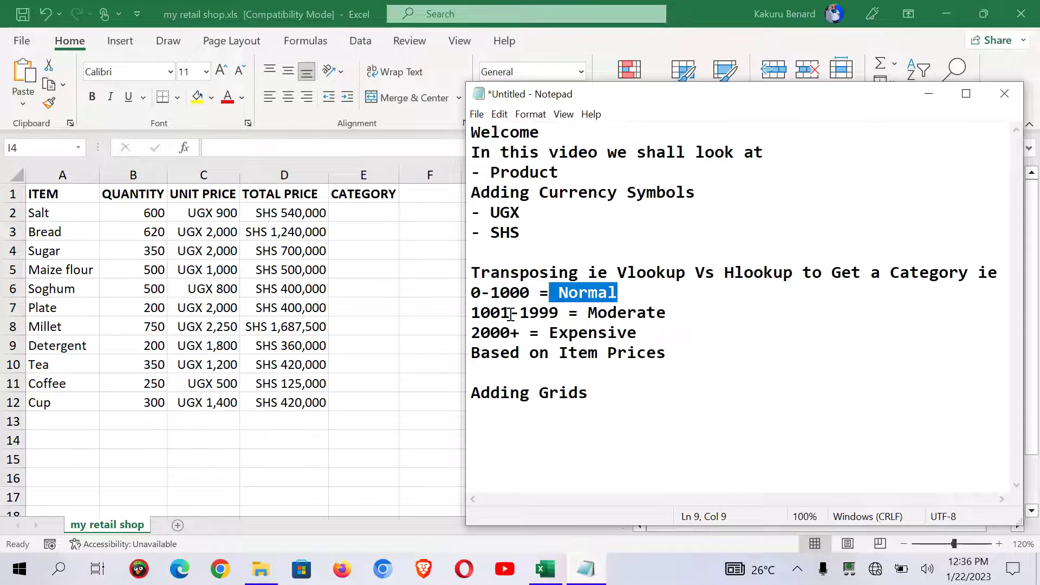
drag(510, 314, 469, 313)
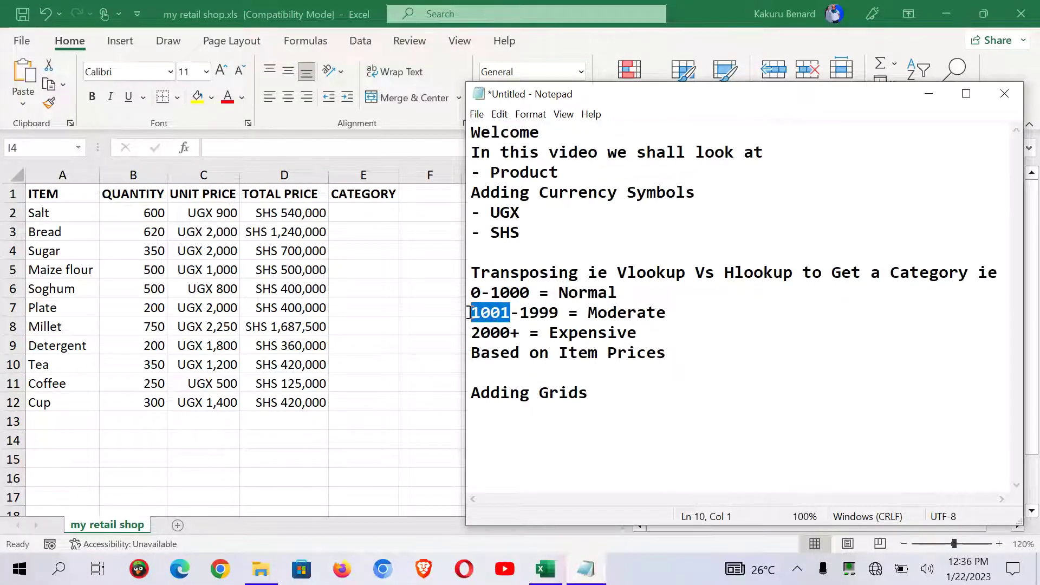
click(412, 295)
text(1001)
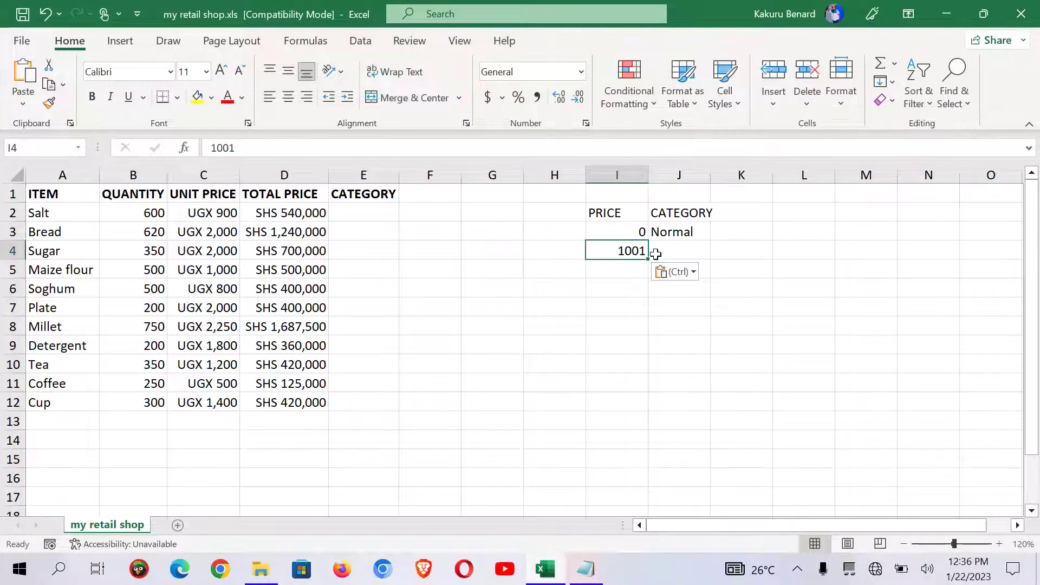
click(681, 249)
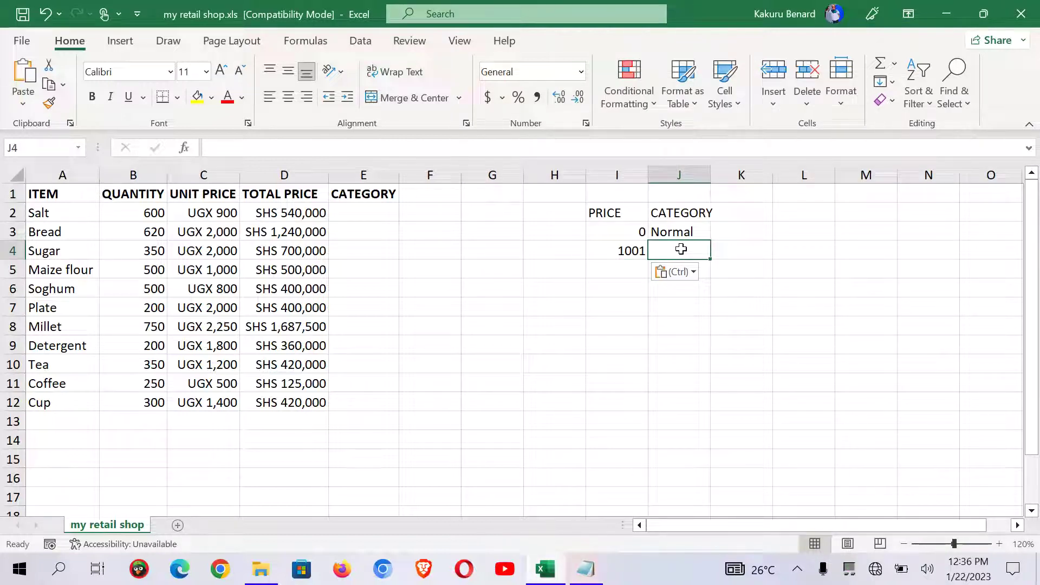
text(Modera)
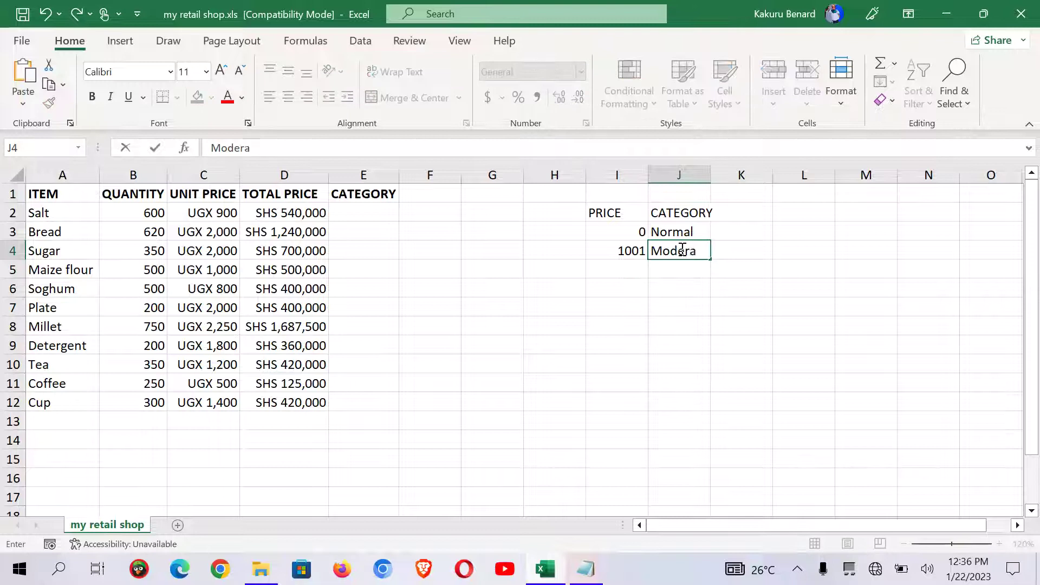
text(te)
click(628, 263)
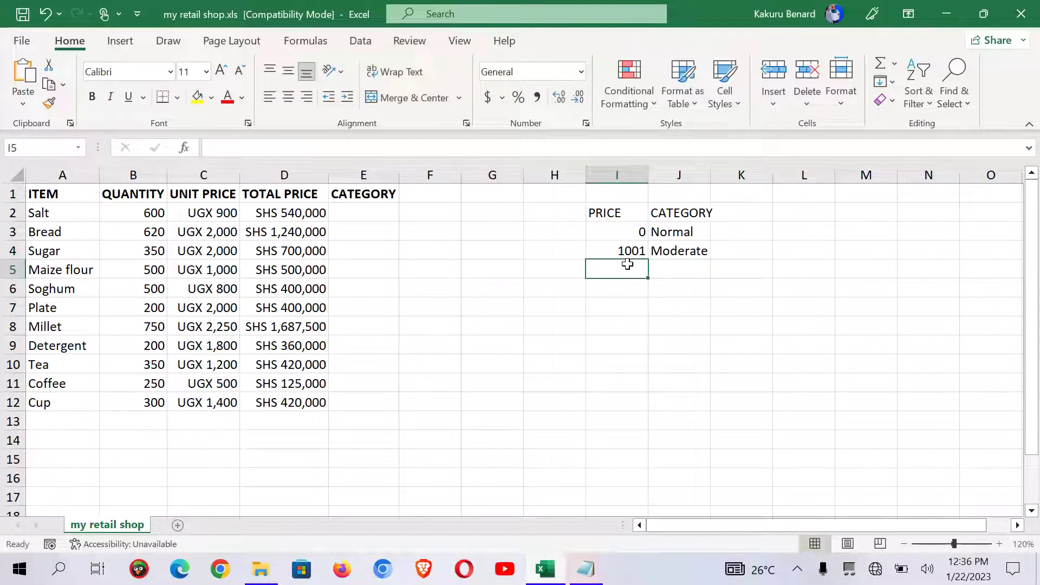
Enter price 2000 with category Expensive in row 5.
text(2000)
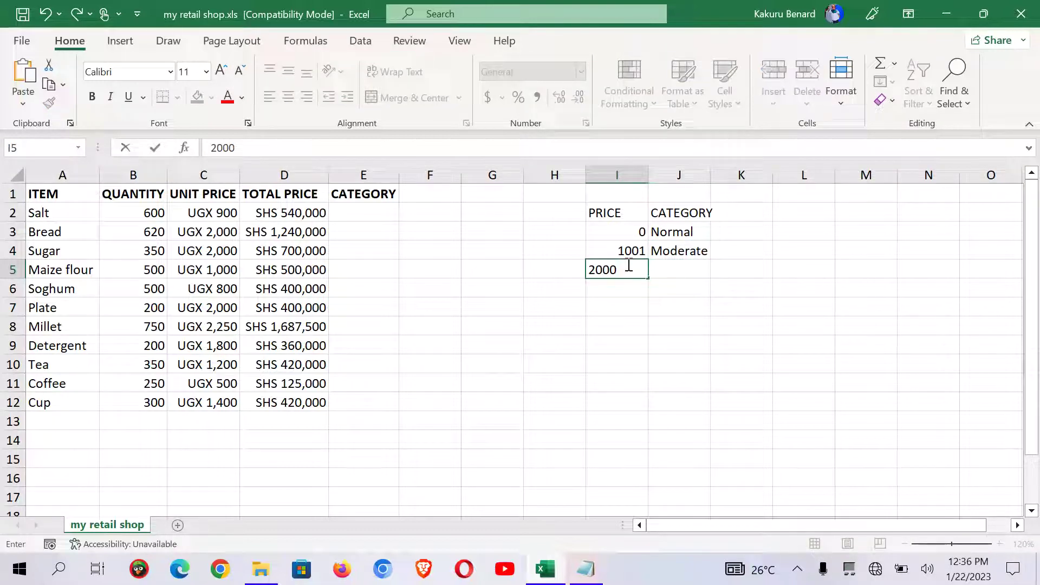
click(701, 267)
text(Ex)
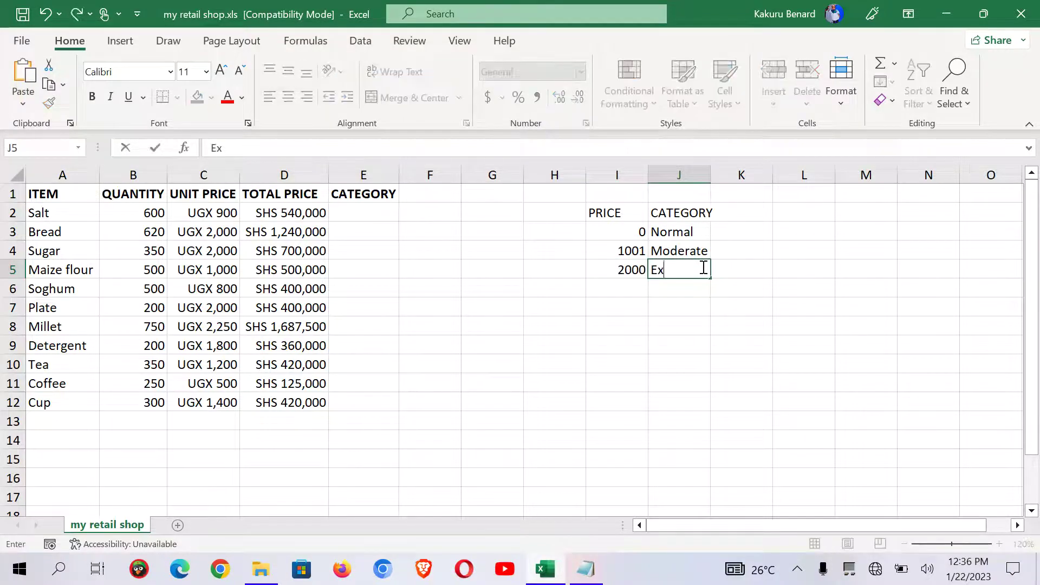
text(pensive)
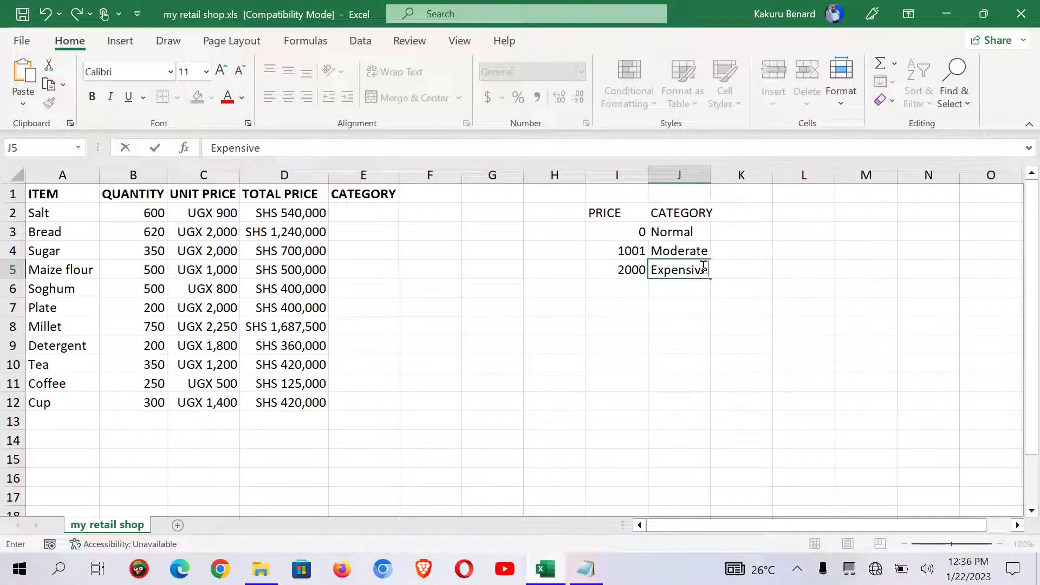
click(652, 309)
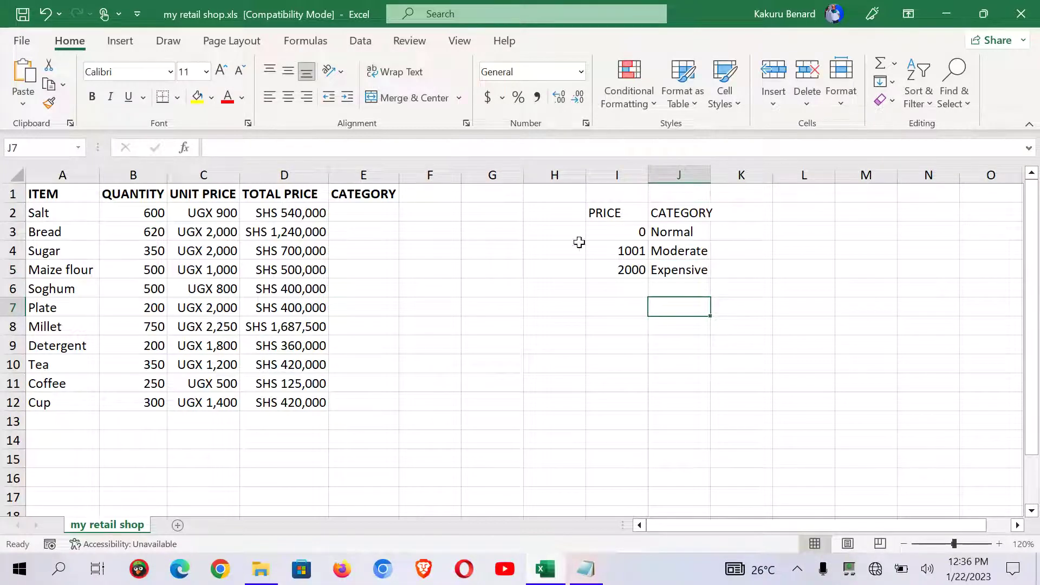
click(356, 212)
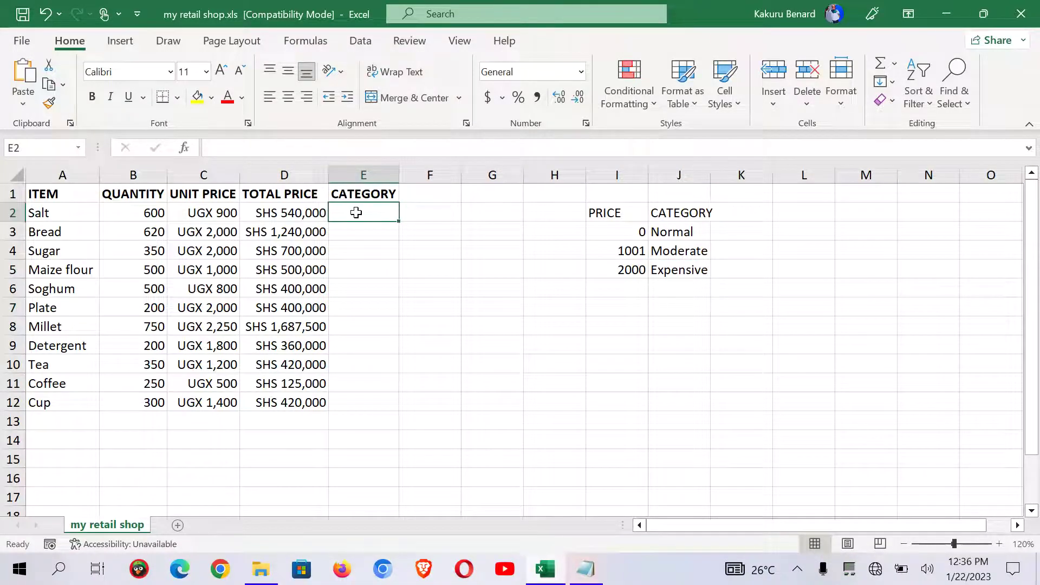
Write =VLOOKUP(C2,I3:J5,2) in E2 for Salt's category.
text(=)
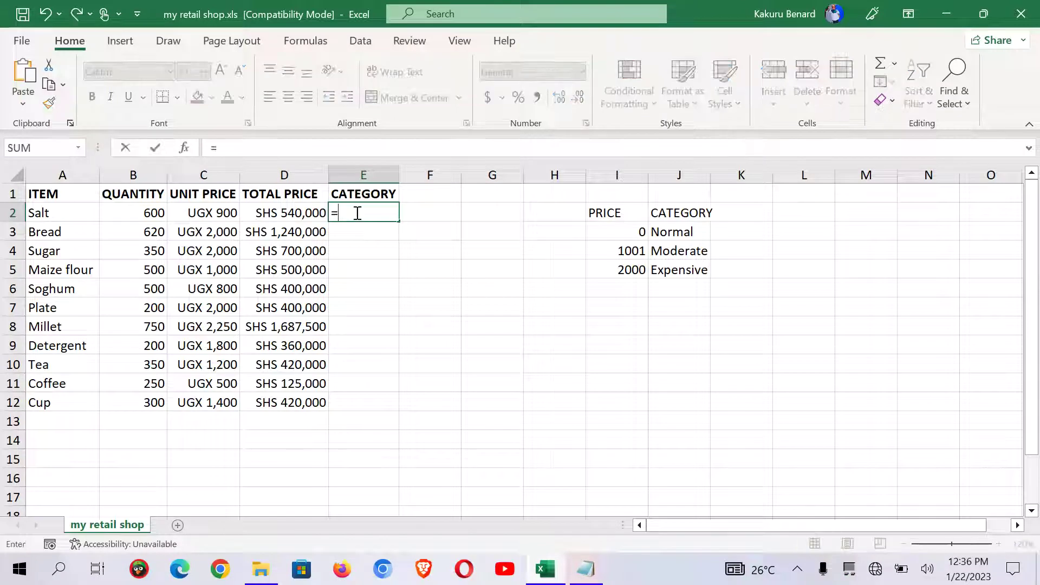
text(VLOOK)
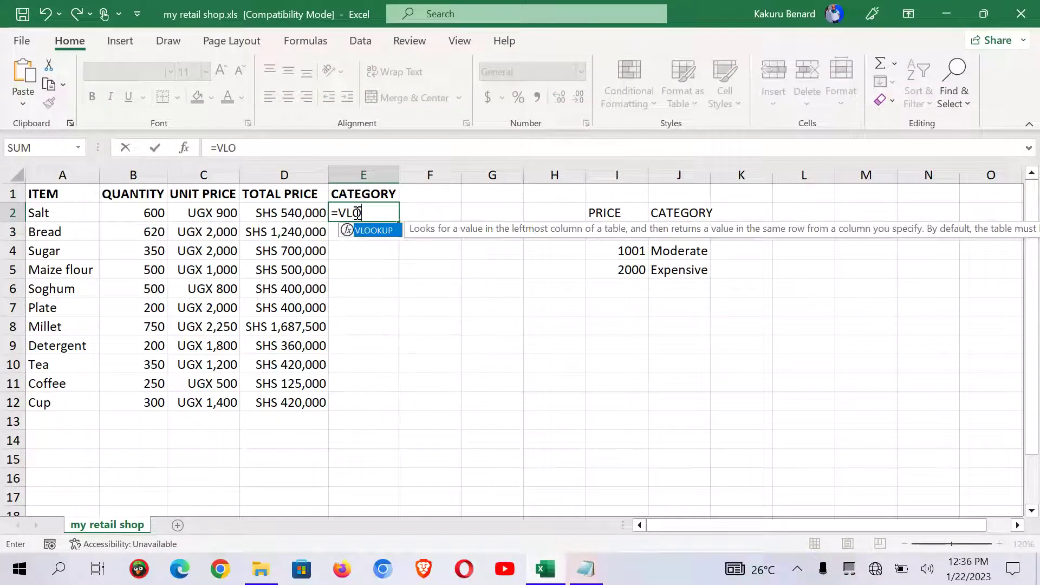
double_click(377, 231)
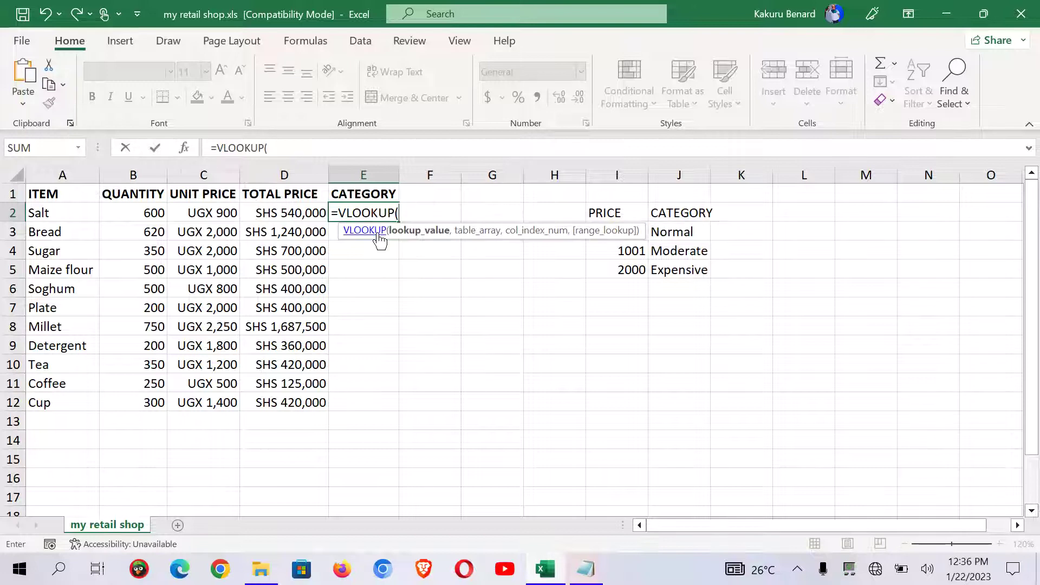
click(208, 213)
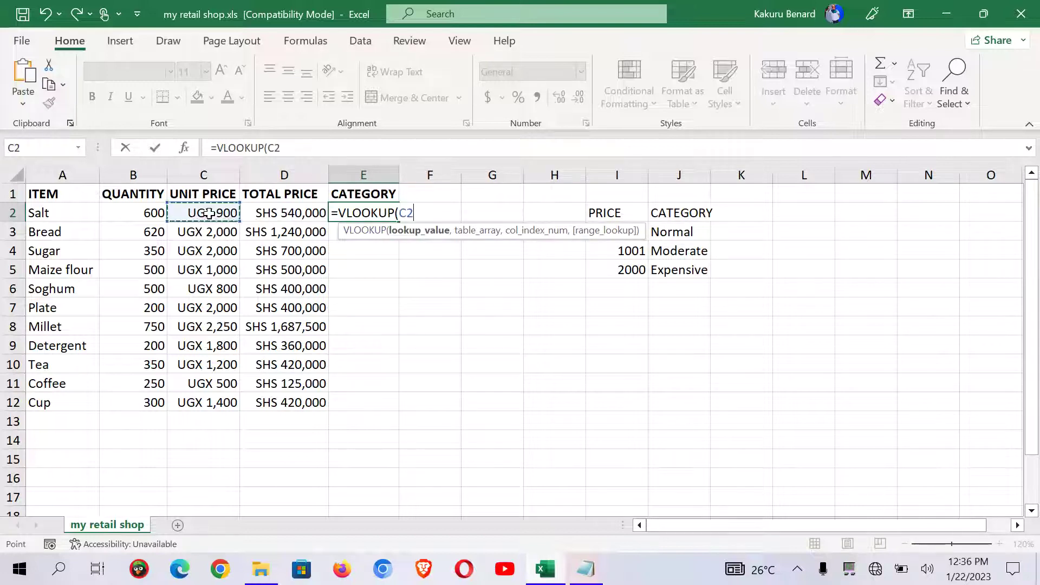
text(,)
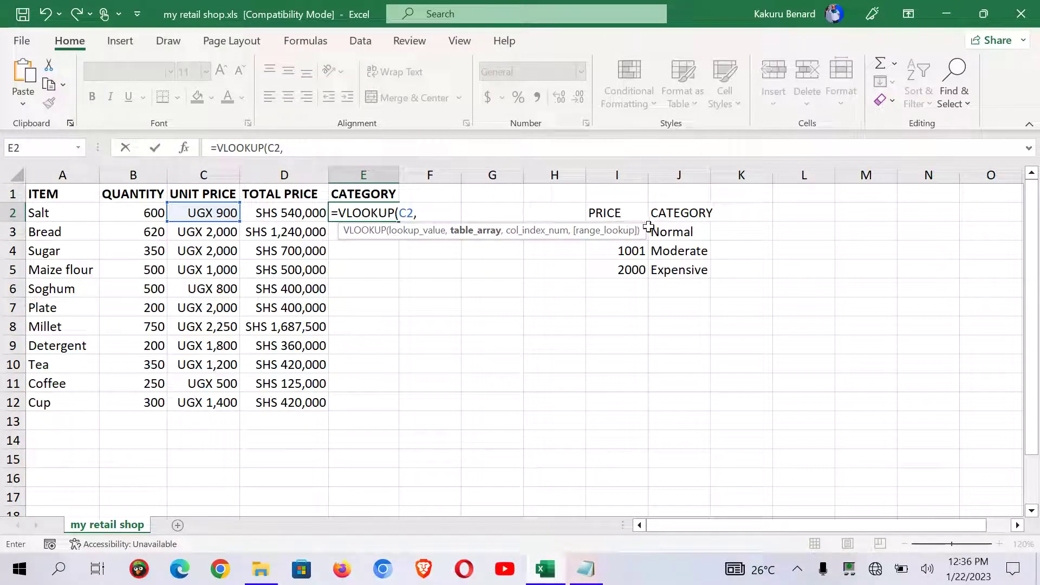
drag(608, 237, 682, 267)
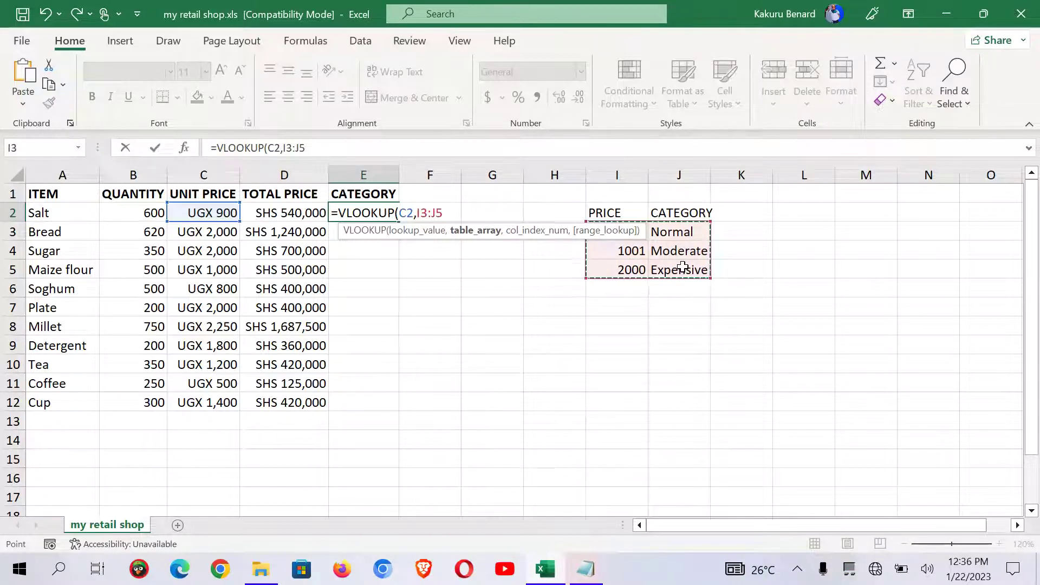
text(,)
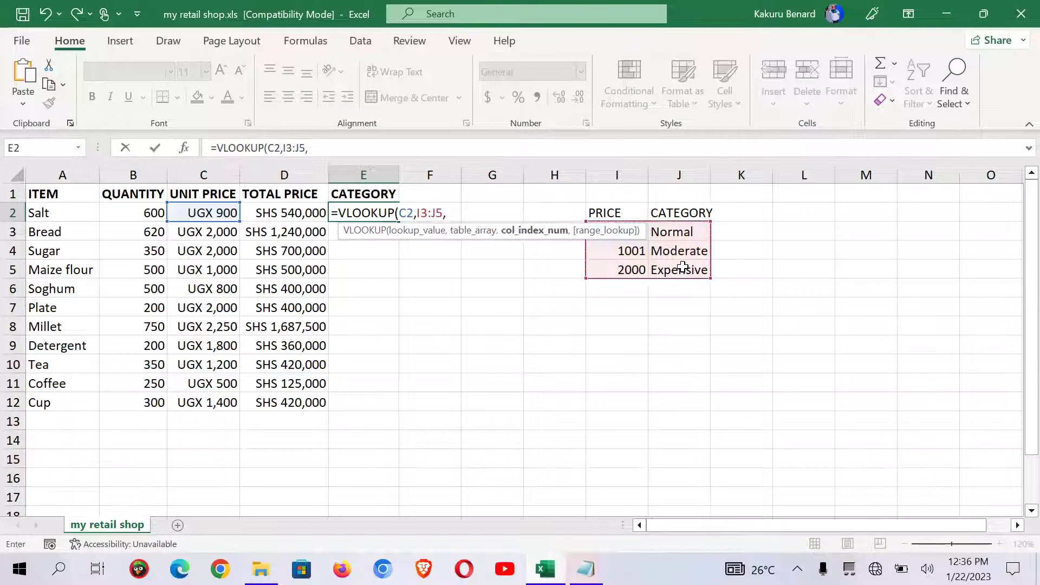
text(2))
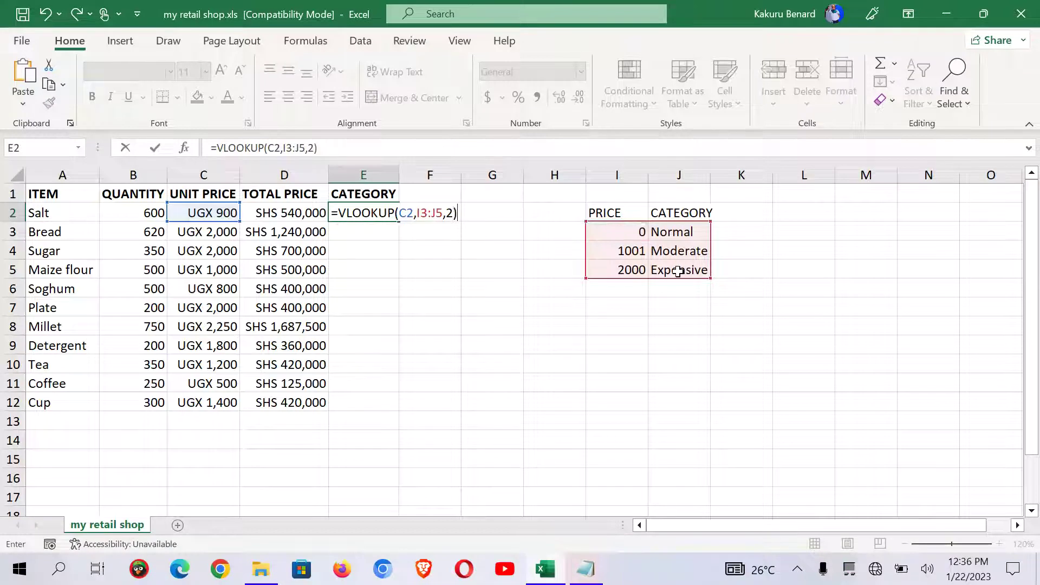
Make the table reference $I$3:$J$5 absolute and fill the formula down all items.
click(419, 212)
key(Right)
key(Right)
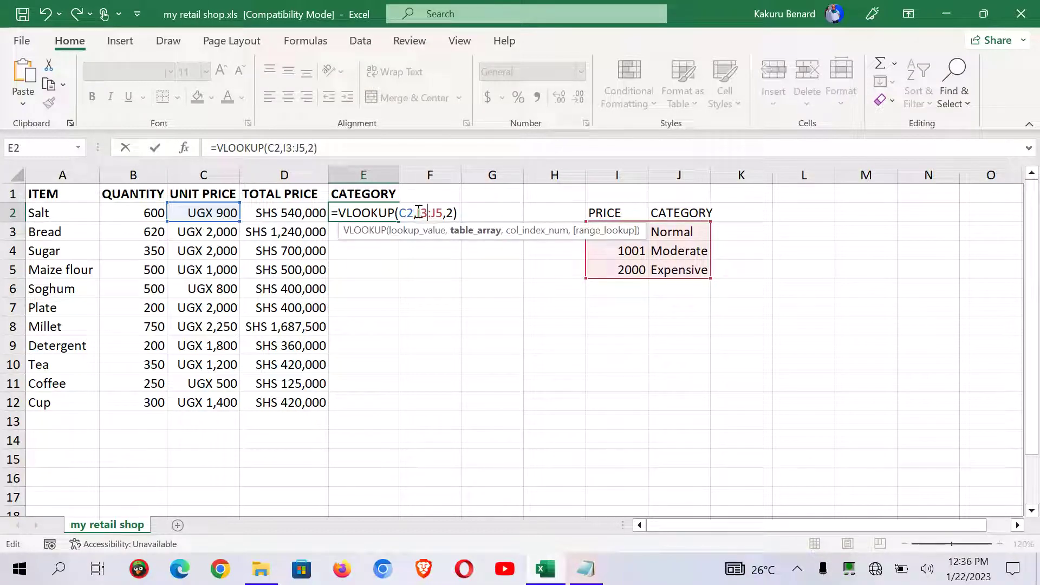
drag(417, 211, 443, 212)
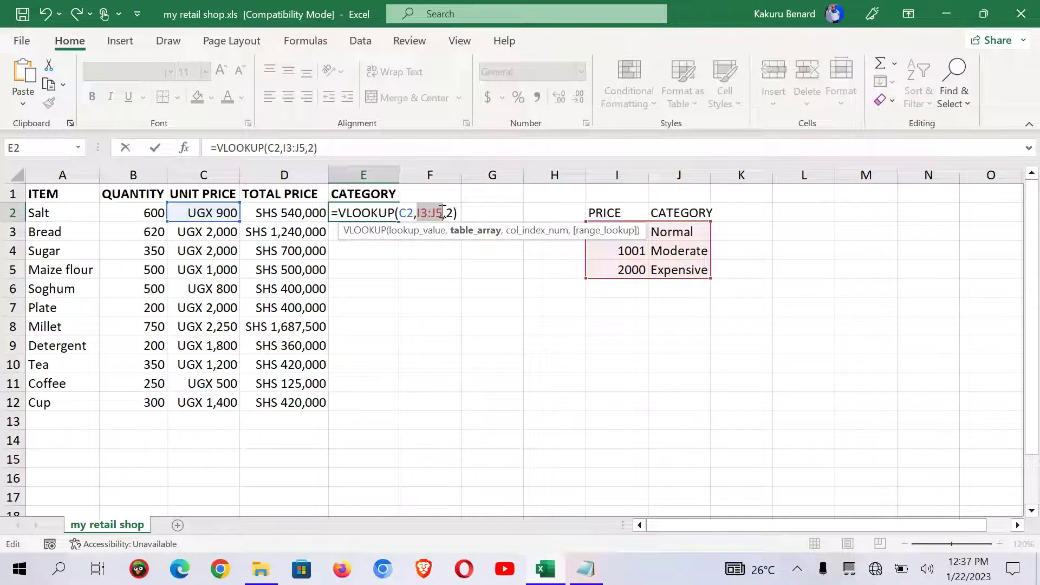
key(F4)
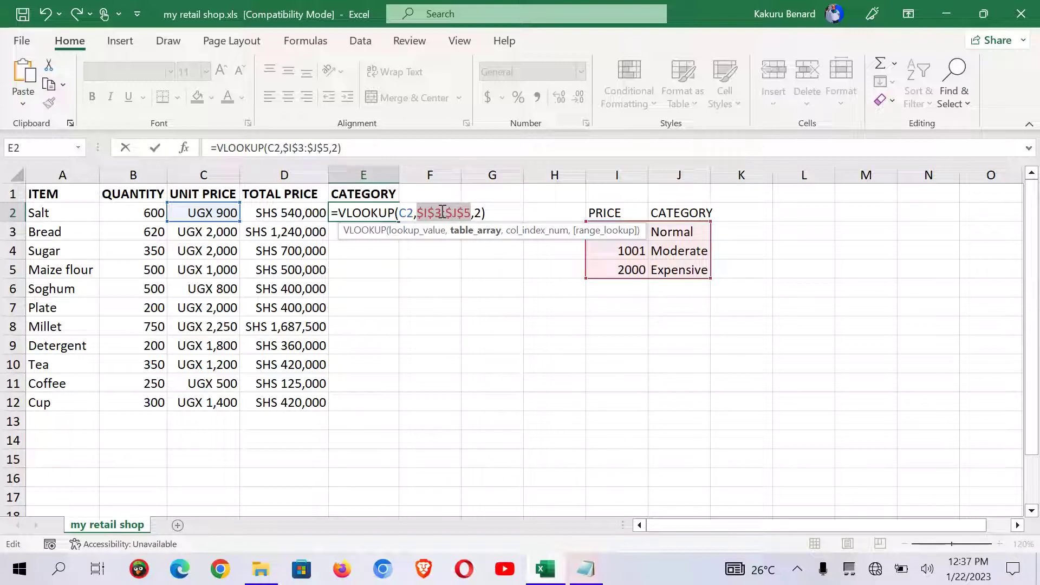
key(Return)
click(356, 212)
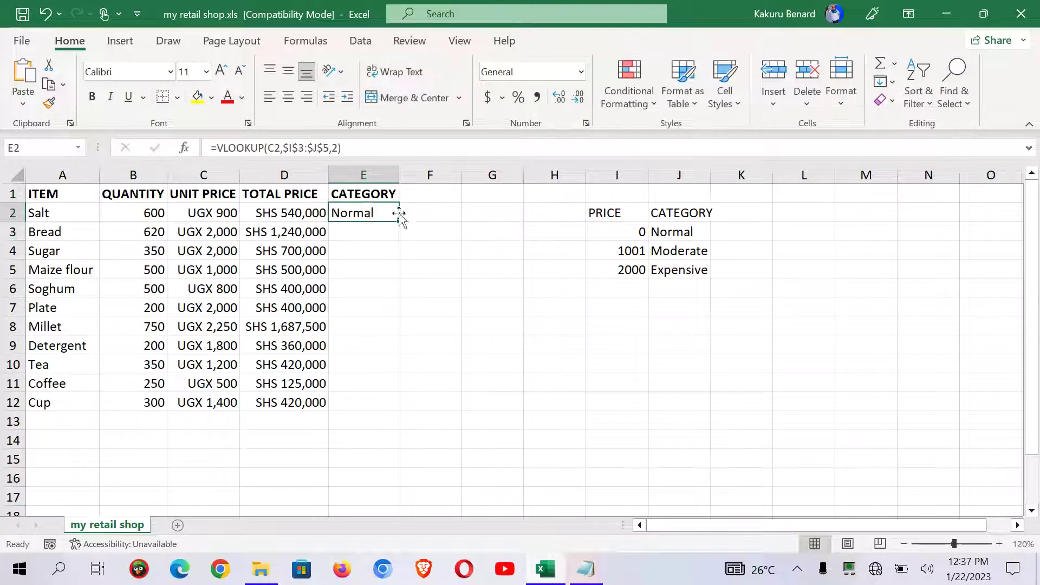
double_click(402, 221)
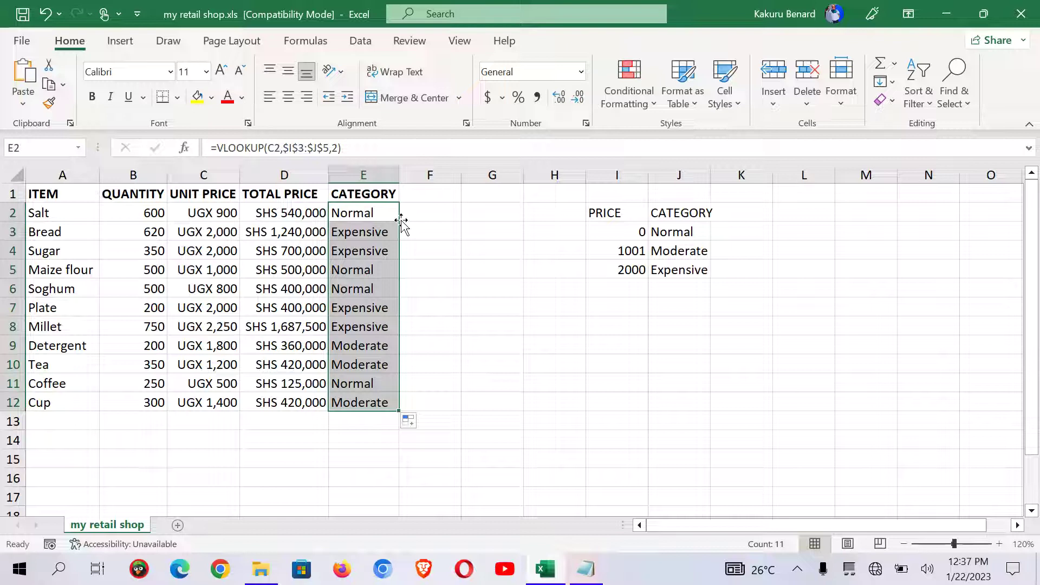
Enter the heading CAT in cell F1.
click(429, 198)
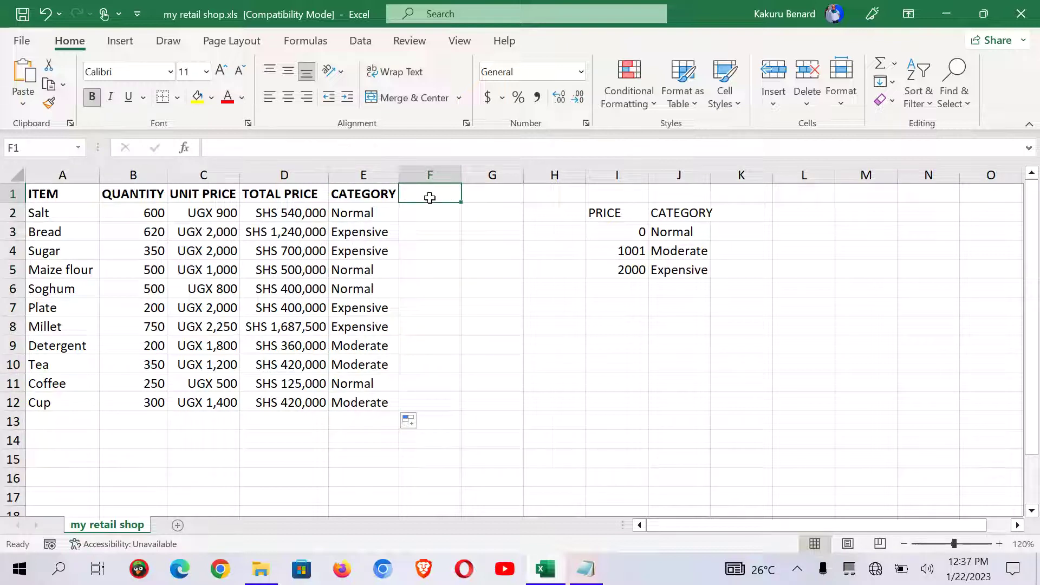
text(CAT)
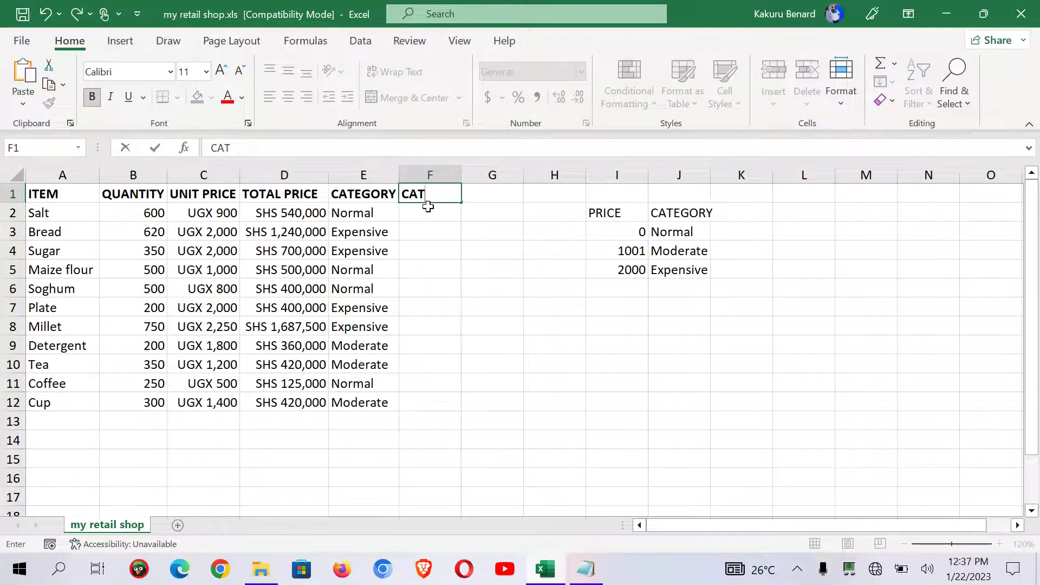
key(Return)
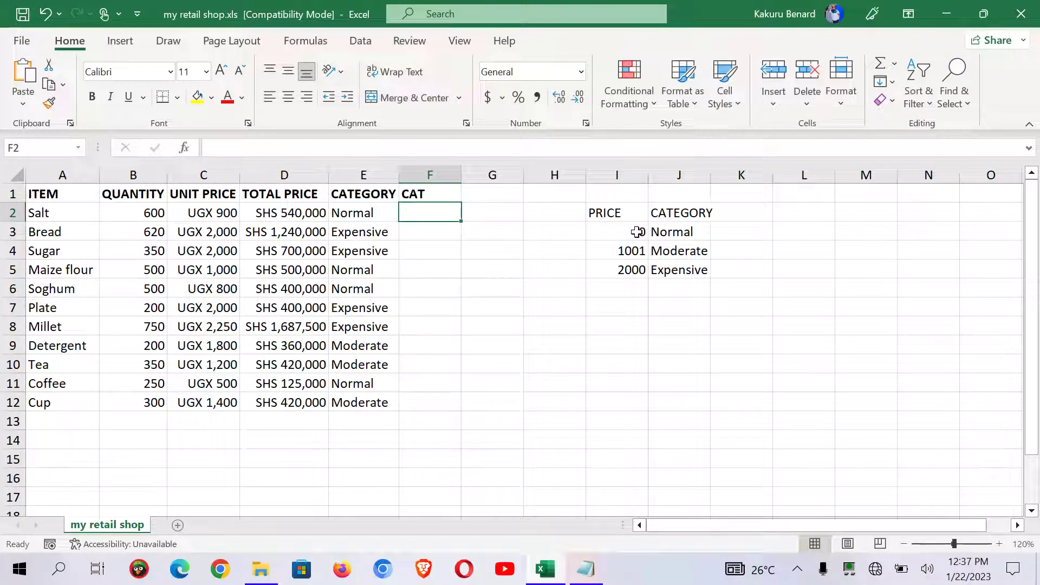
Select the price-category table I2:J5.
click(610, 215)
drag(610, 214, 690, 263)
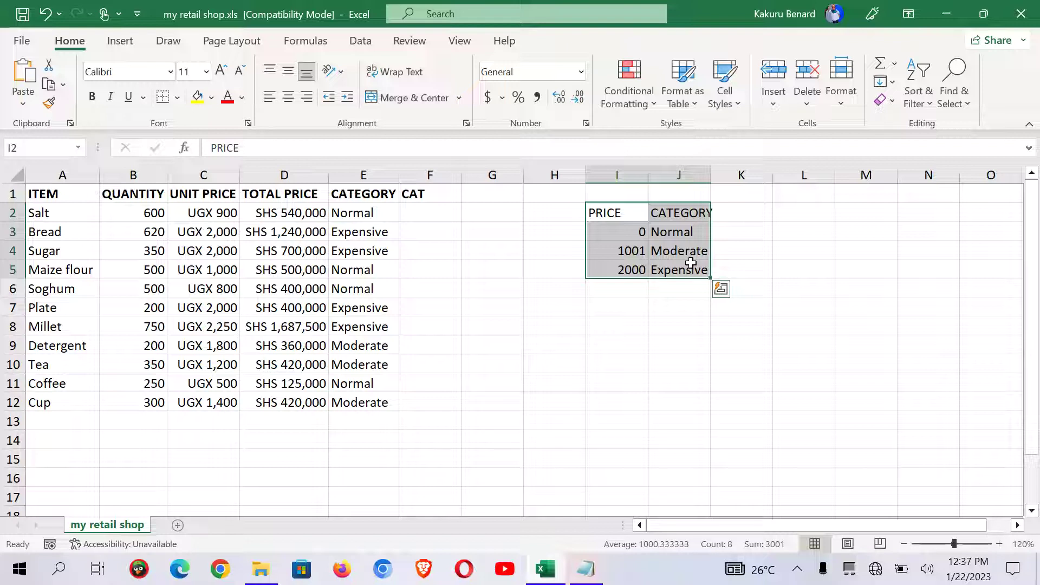
click(629, 212)
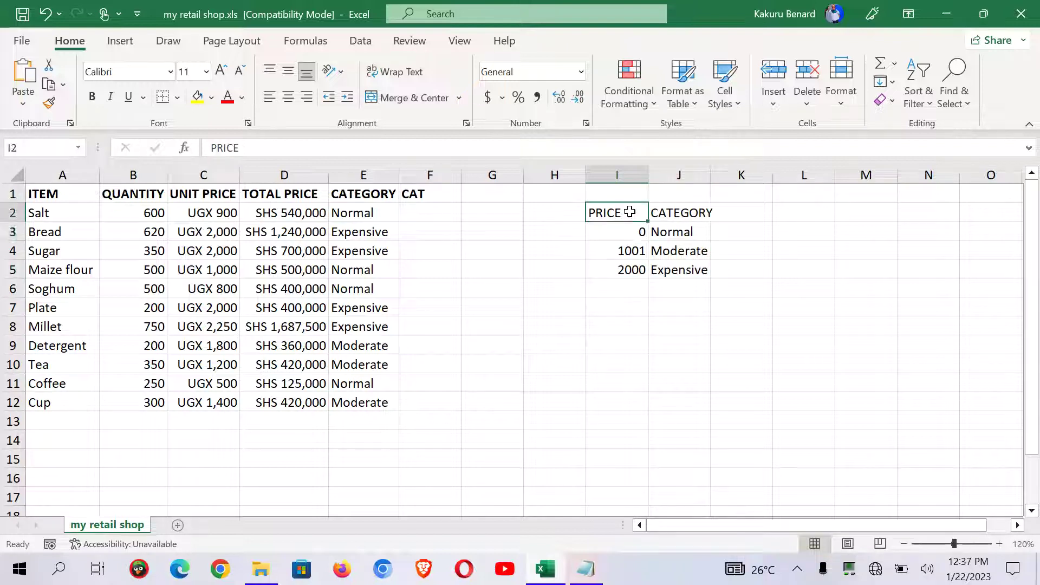
drag(629, 211, 679, 281)
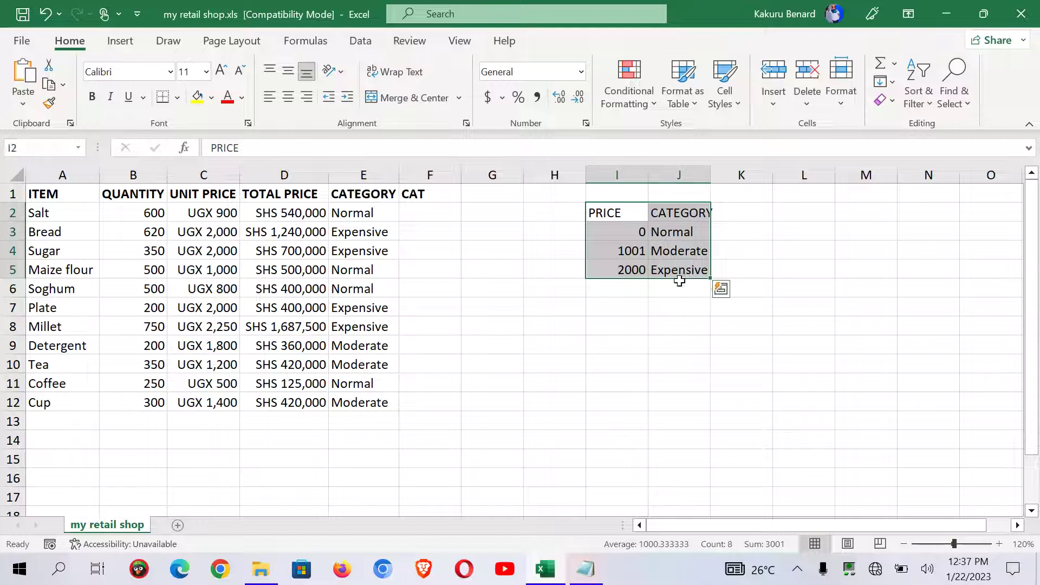
click(664, 284)
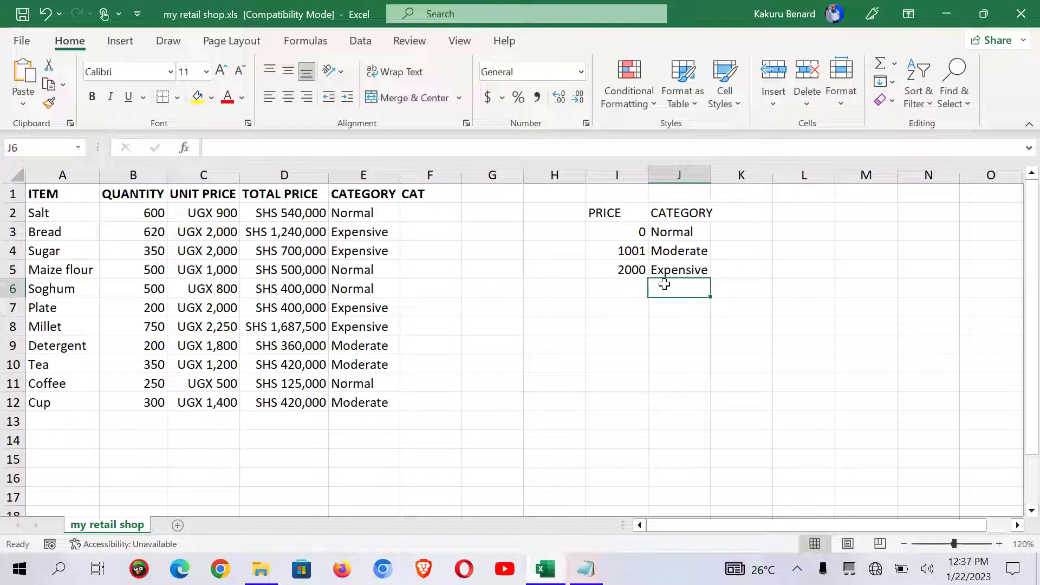
Copy the I2:J5 table and paste it transposed at H8.
drag(603, 214, 686, 269)
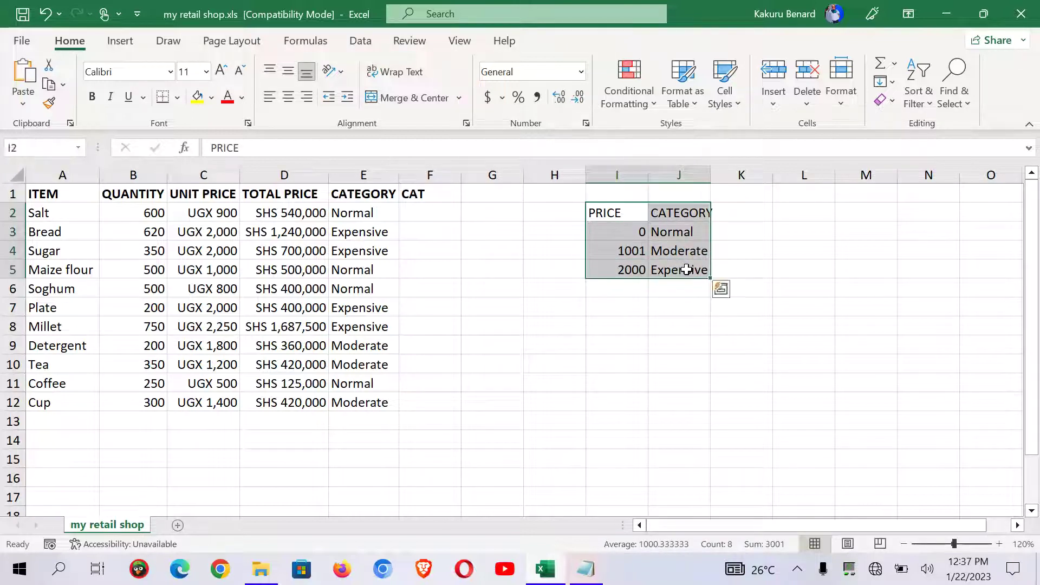
right_click(660, 253)
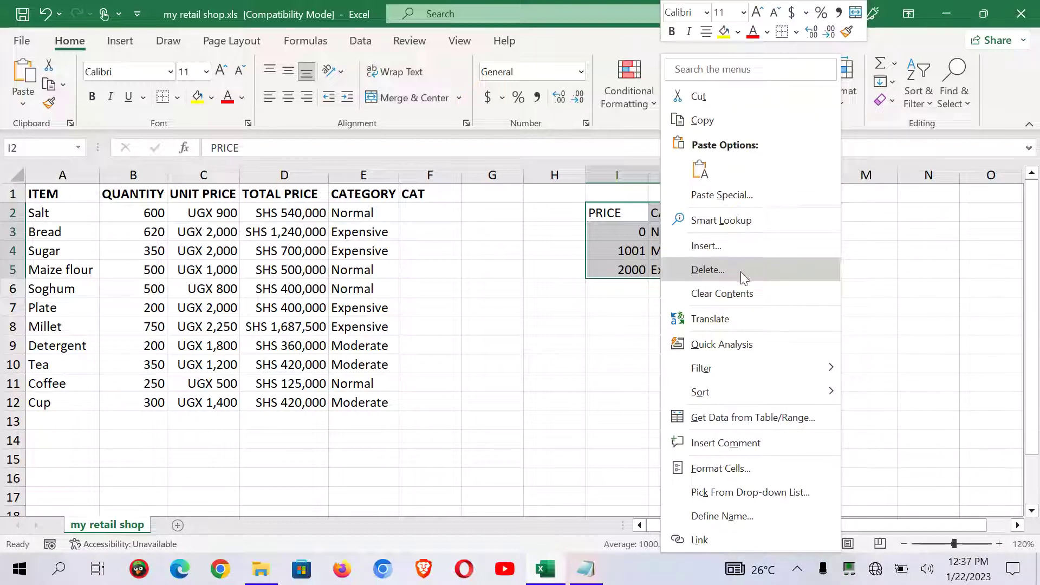
click(723, 120)
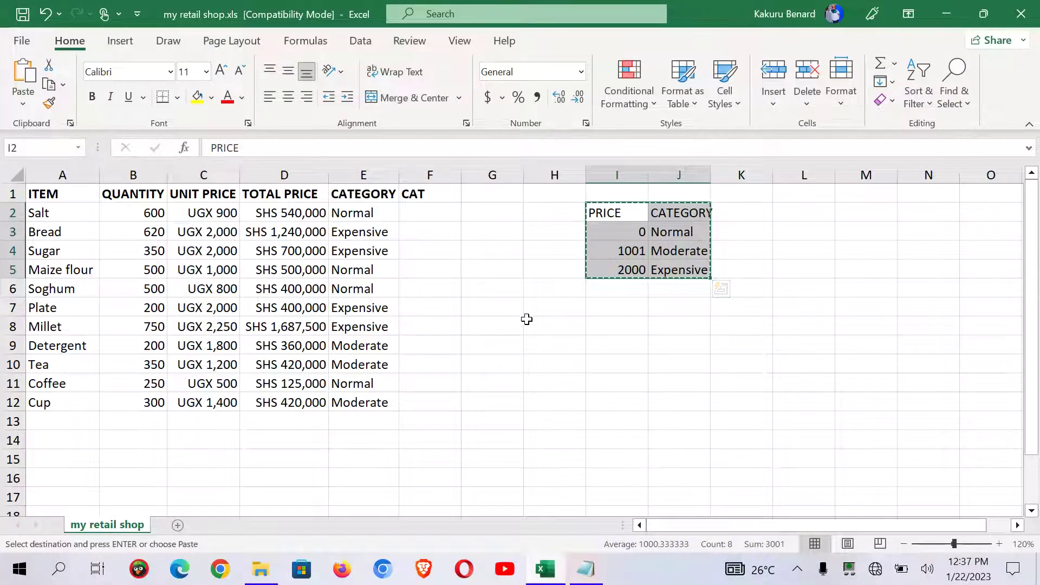
click(572, 328)
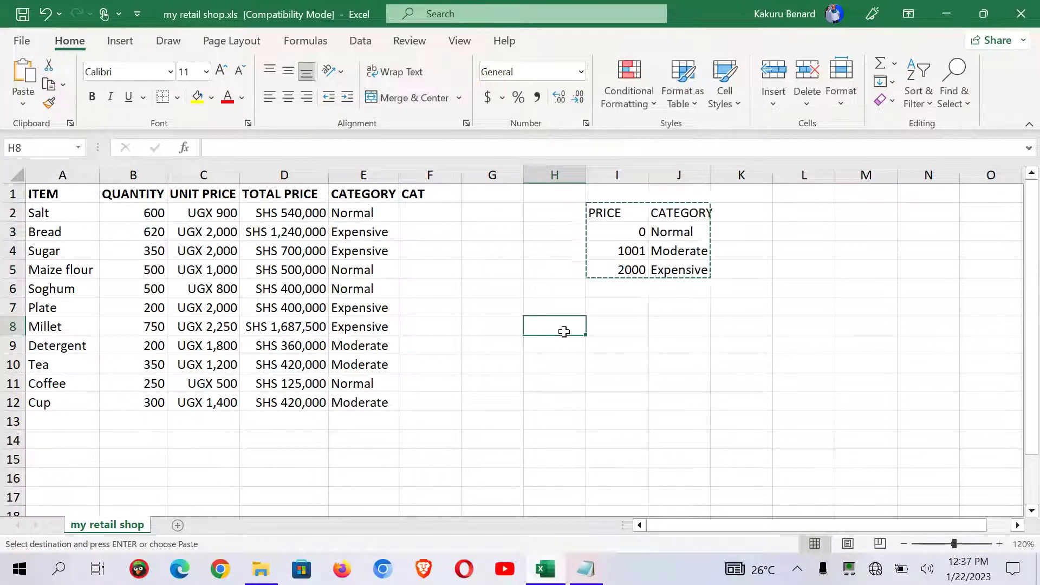
click(27, 108)
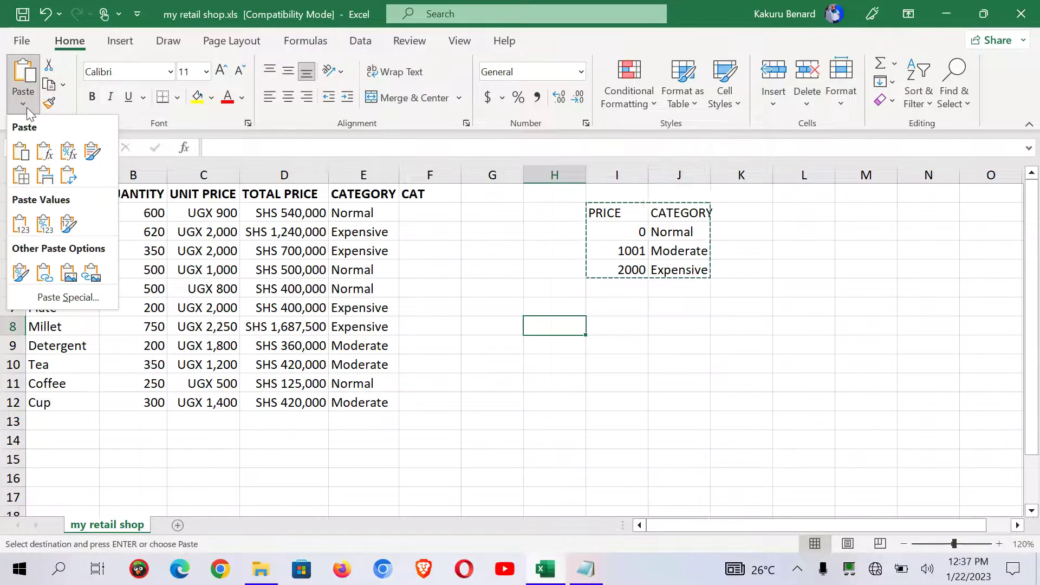
click(69, 174)
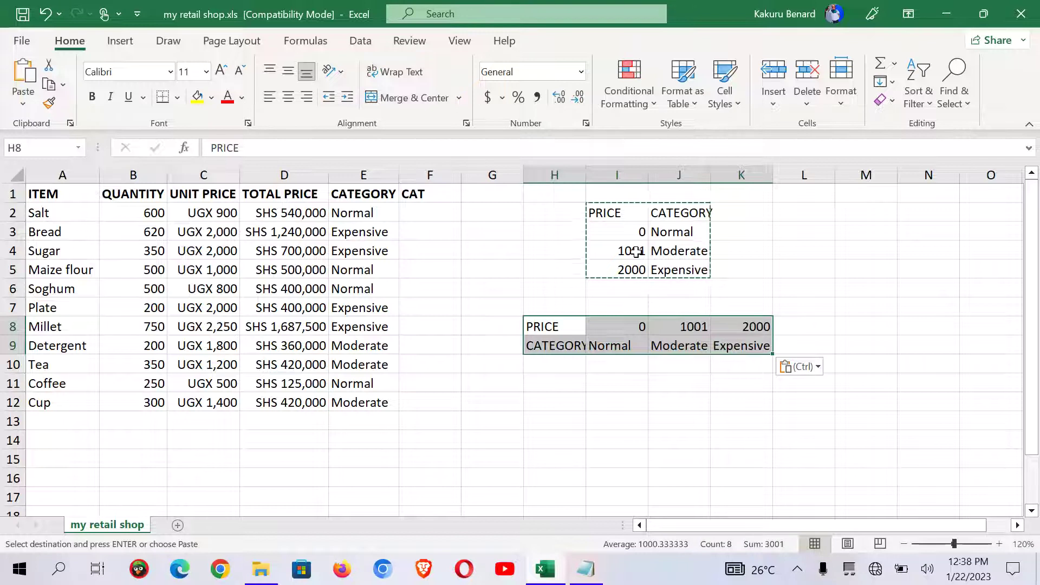
click(474, 345)
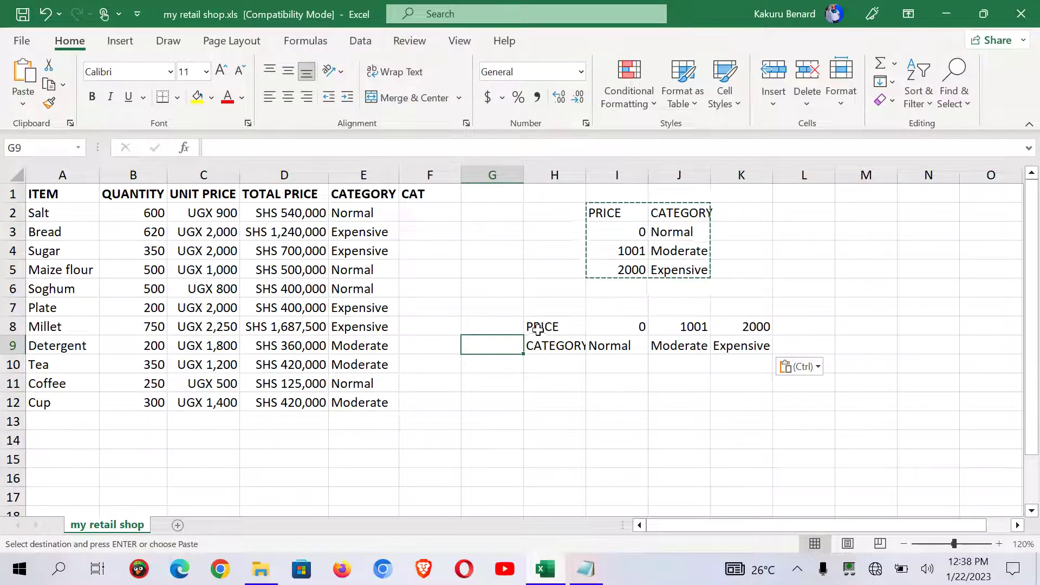
Write =HLOOKUP(C2,I8:K9,2) in F2 against the transposed price table.
drag(532, 328, 766, 344)
click(420, 214)
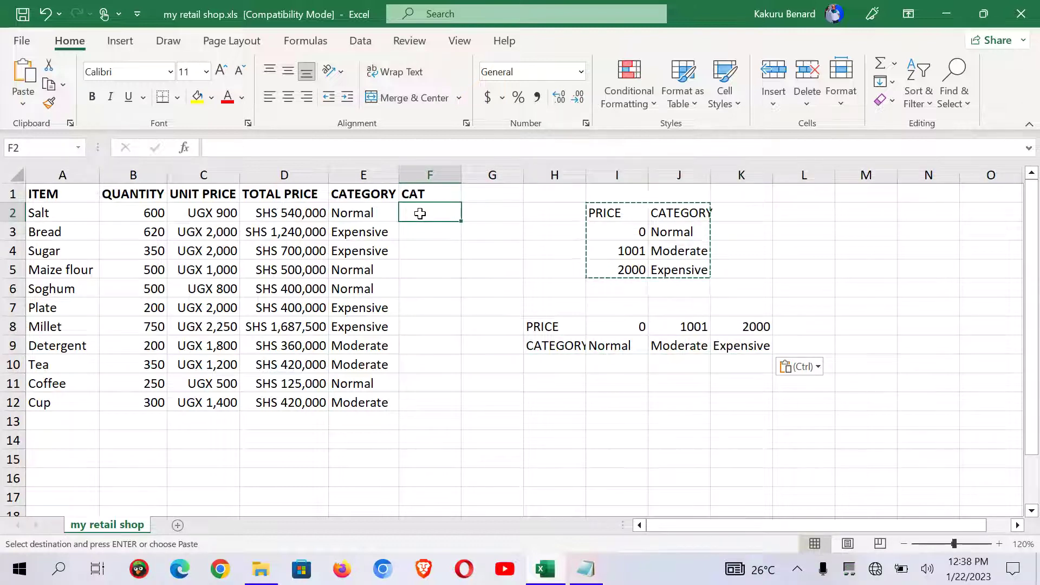
key(Escape)
text(HLOO)
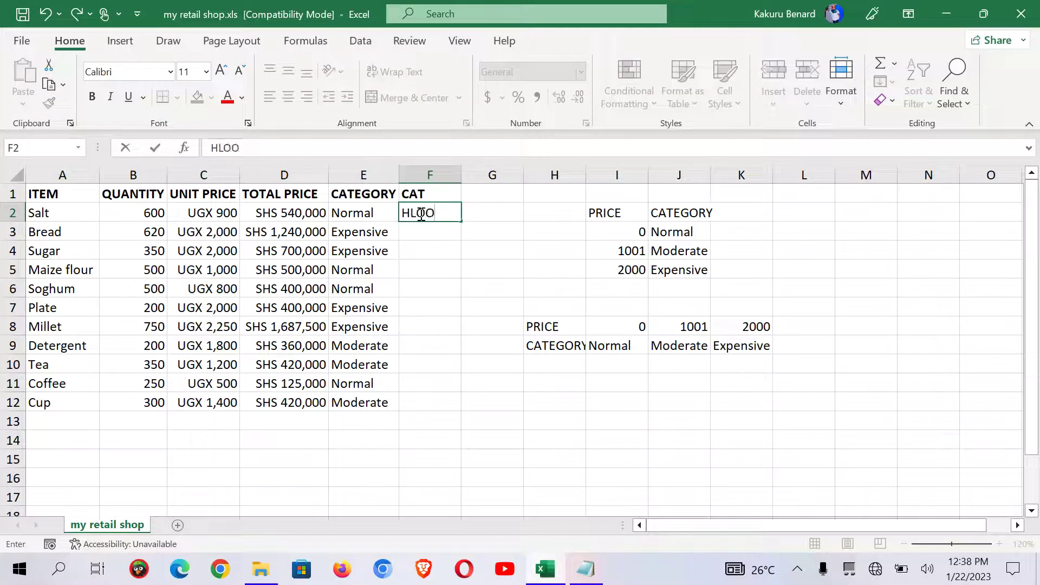
key(BackSpace)
key(BackSpace)
key(BackSpace)
key(BackSpace)
text(=)
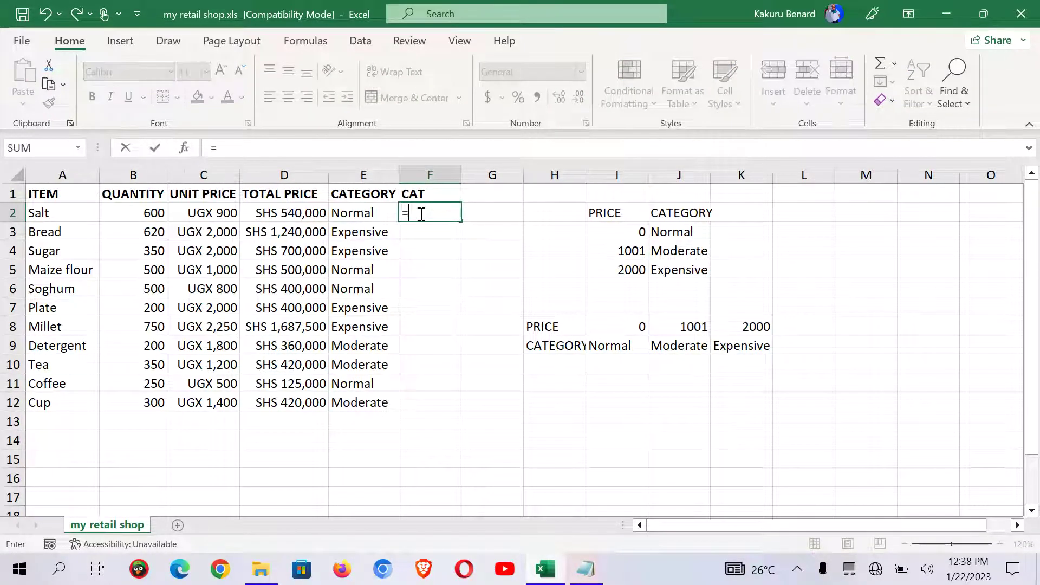
text(HLOOKU)
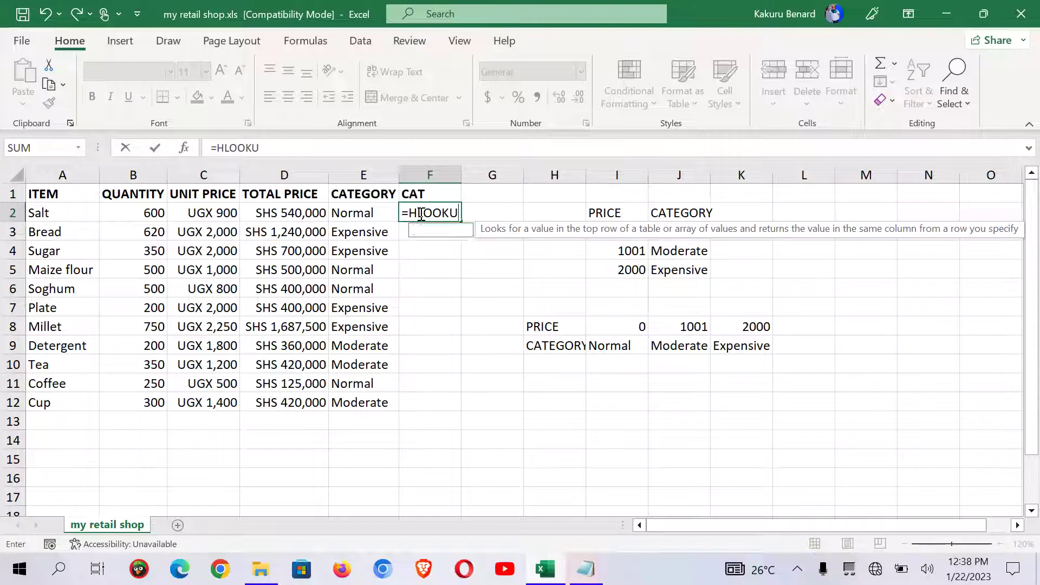
text(P()
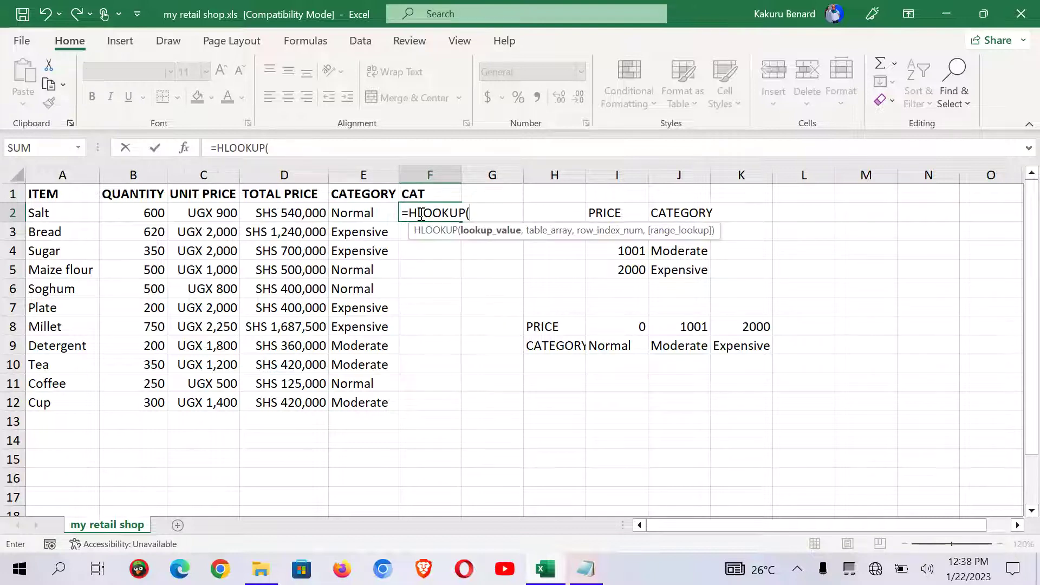
click(202, 211)
text(,)
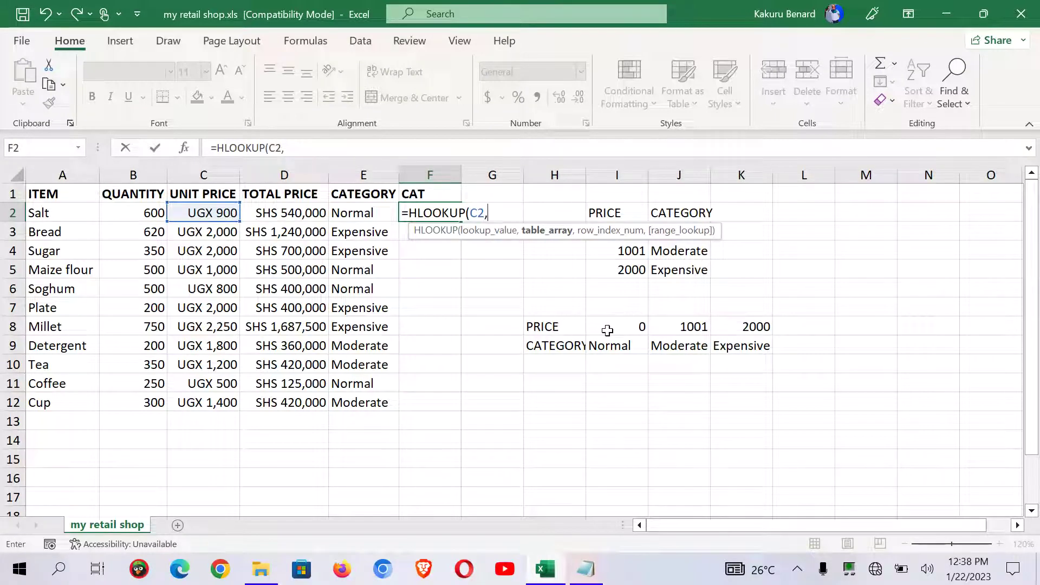
drag(607, 328, 741, 343)
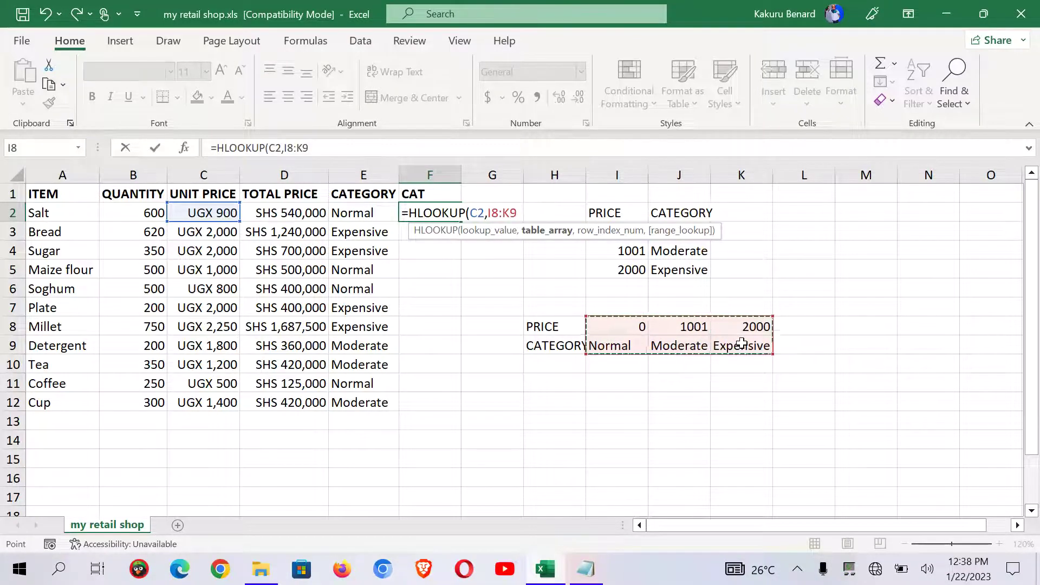
text(,)
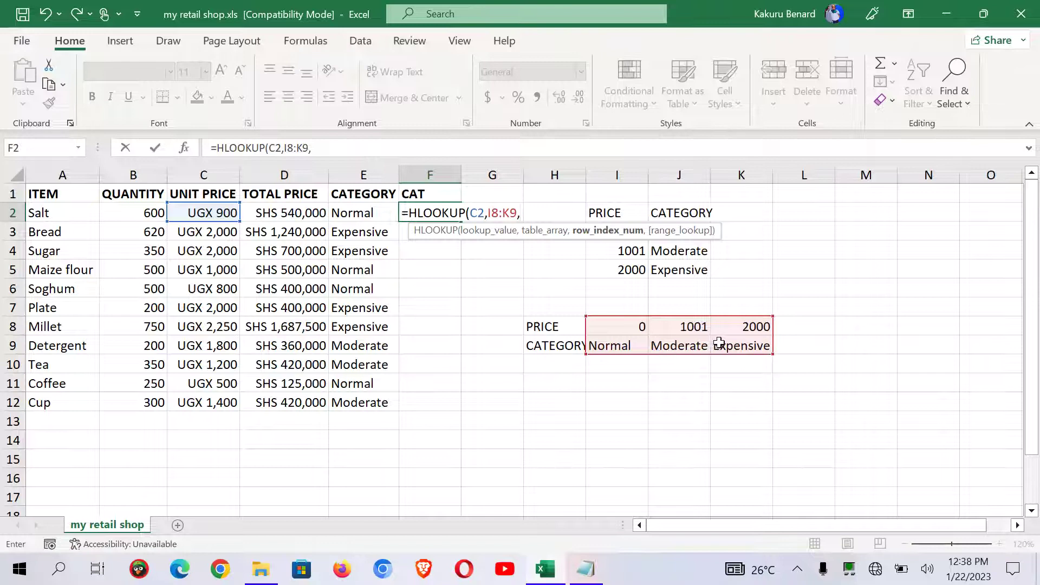
text(2))
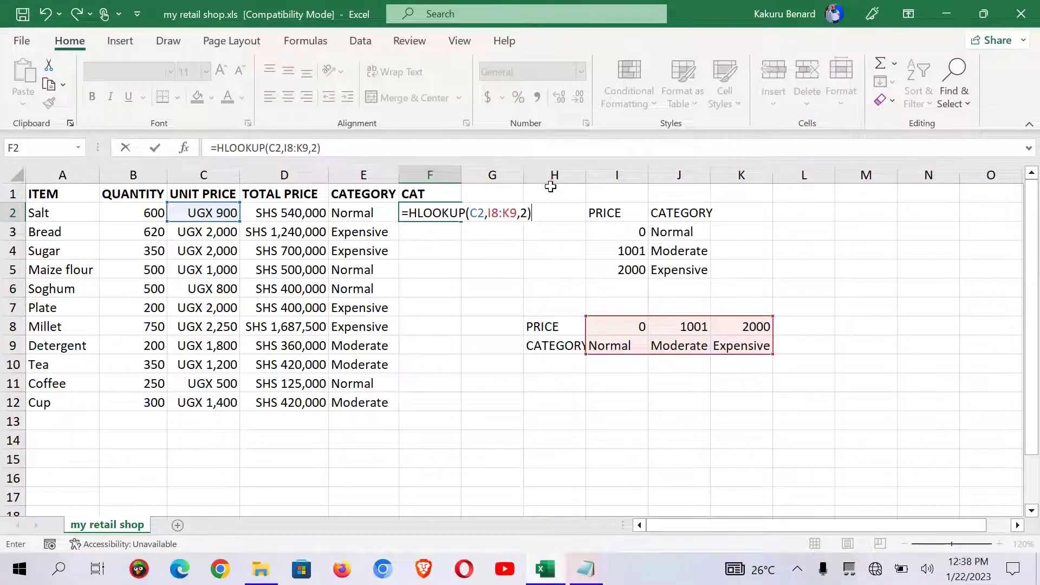
Make the reference $I$8:$K$9 absolute and fill the HLOOKUP down to F12.
drag(488, 215, 517, 216)
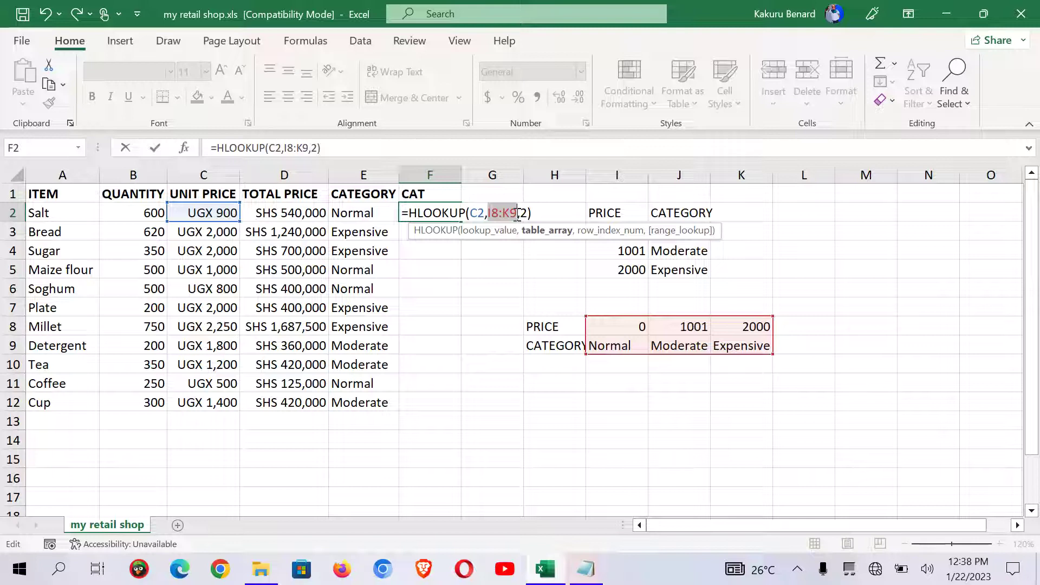
key(F4)
key(Return)
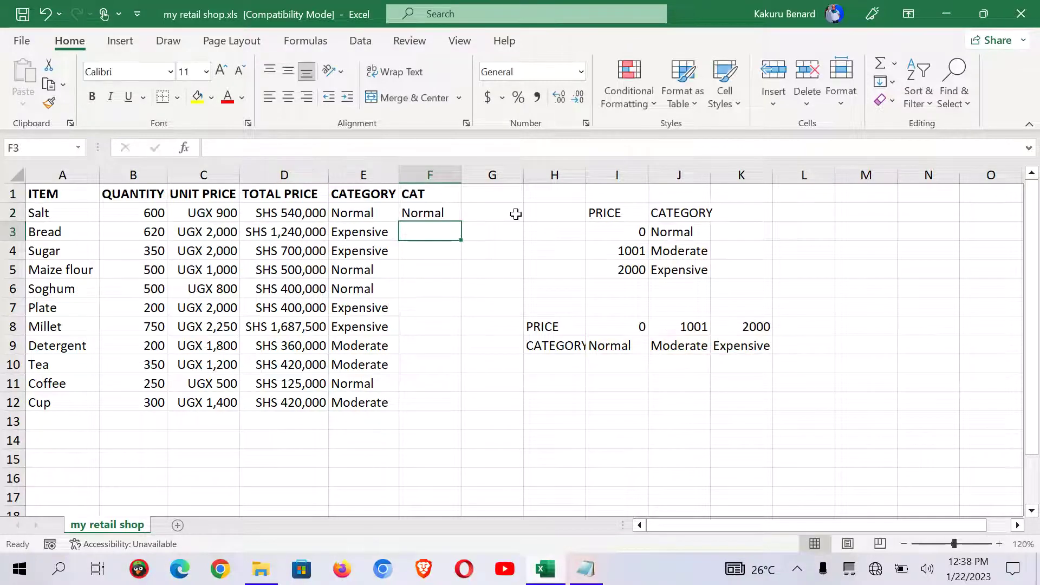
click(437, 196)
click(456, 215)
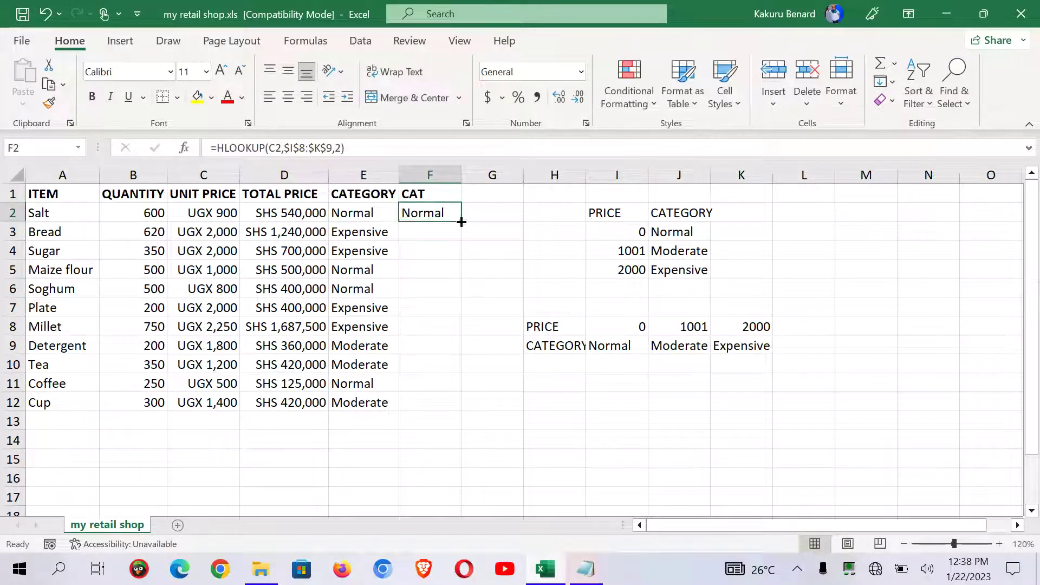
double_click(460, 222)
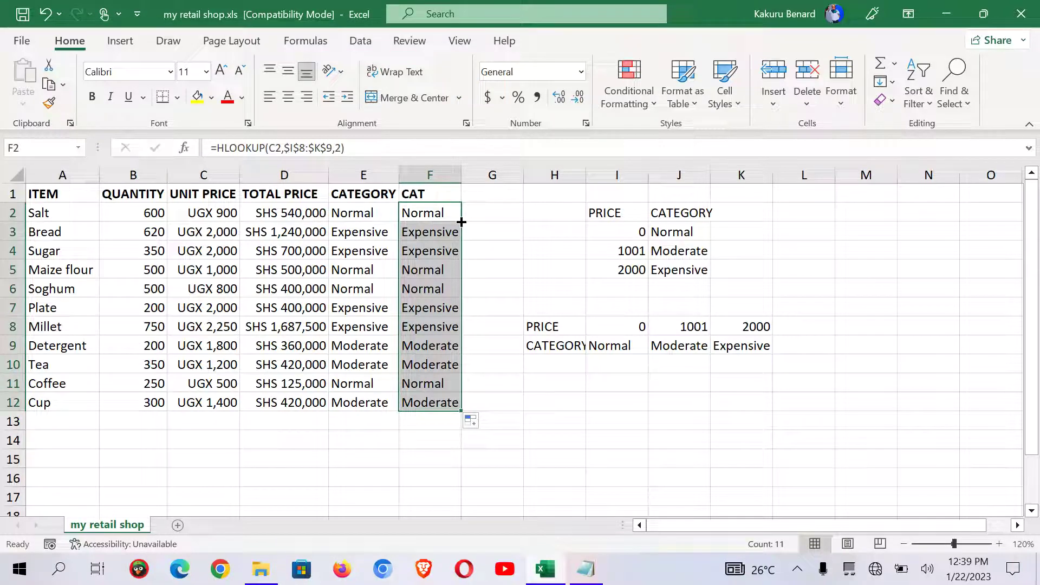
click(506, 282)
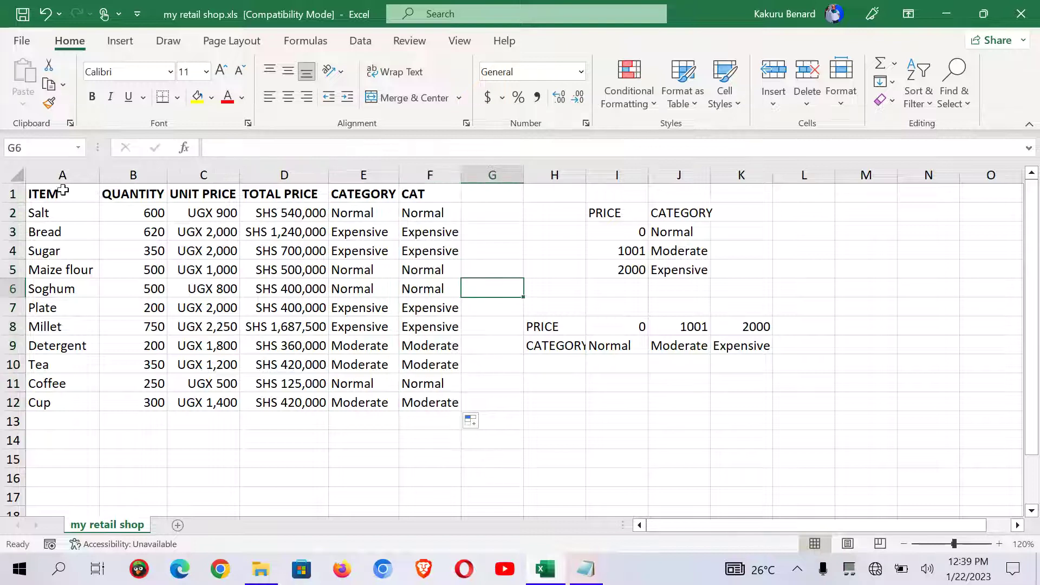
Apply All Borders to the item table A1:F12.
drag(30, 192, 437, 402)
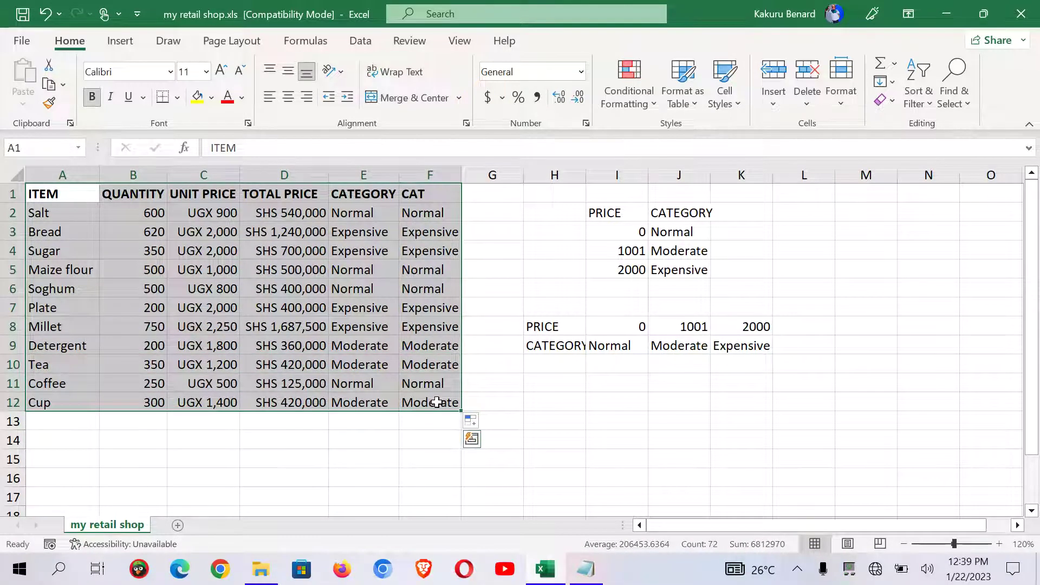
click(177, 98)
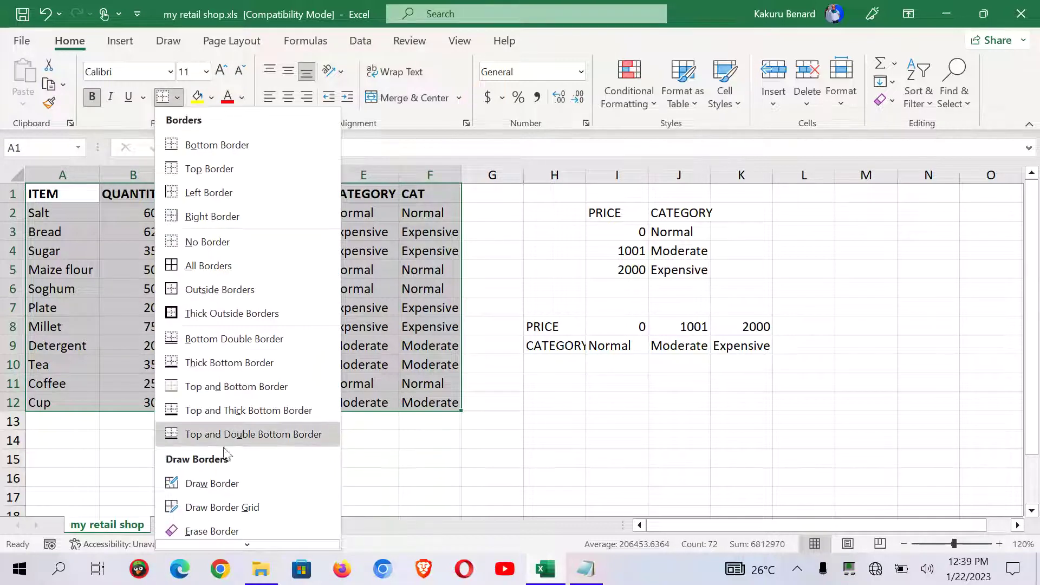
click(226, 264)
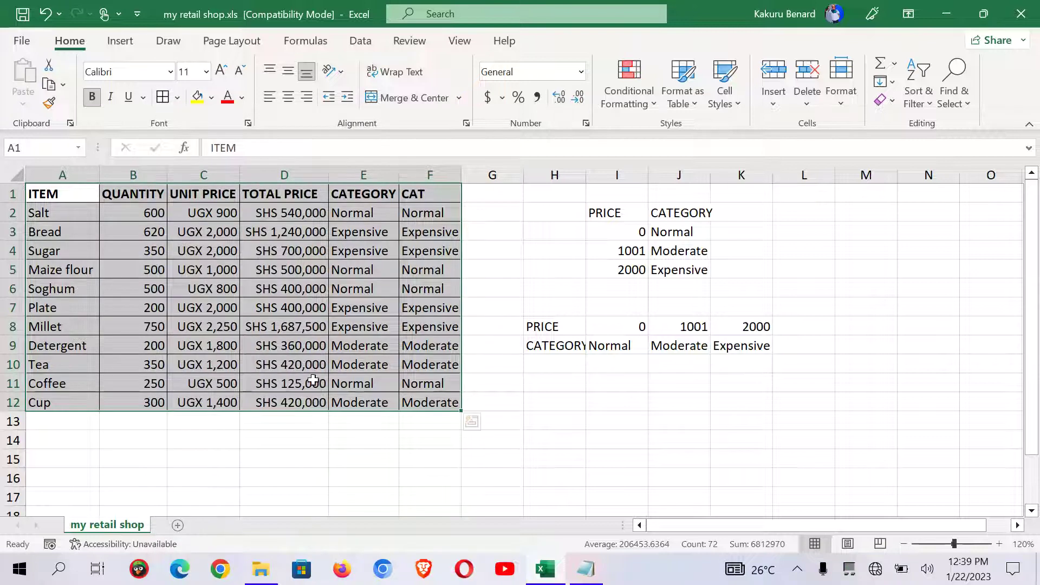
click(340, 439)
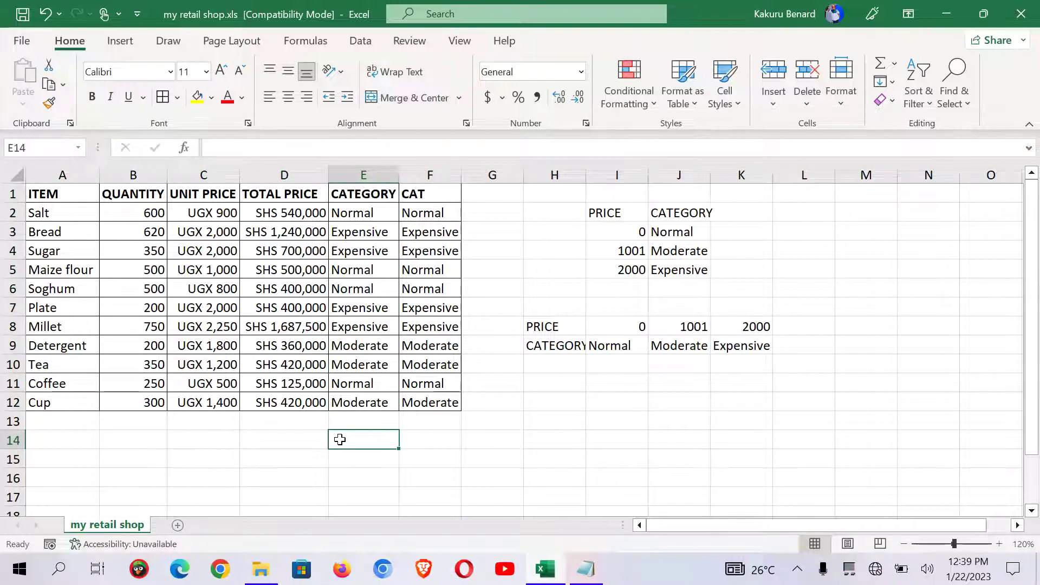
Apply All Borders to the price tables I2:J5 and H8:K9, then glance at the notes.
drag(622, 214, 681, 262)
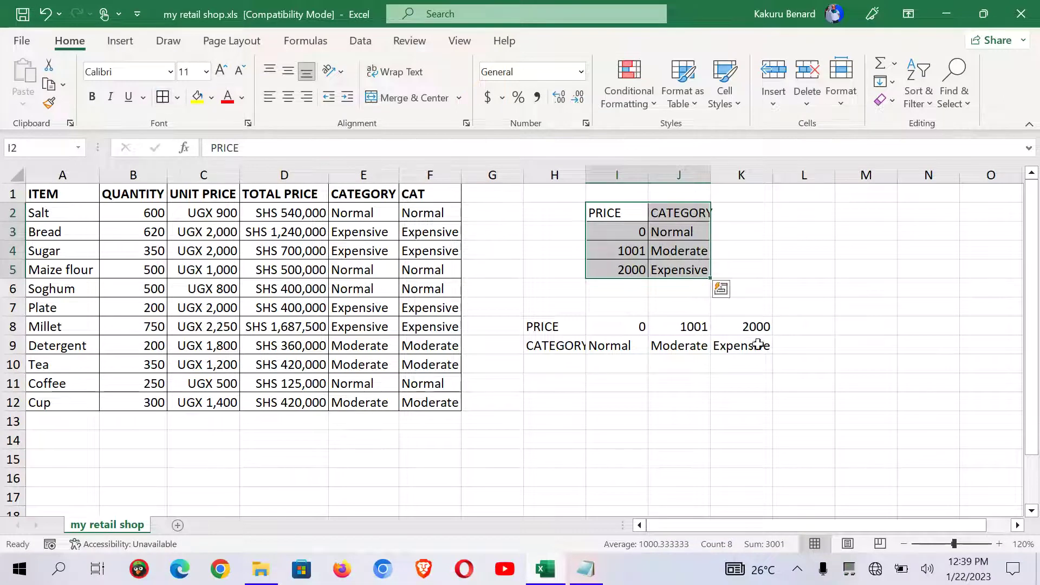
drag(566, 331, 758, 347)
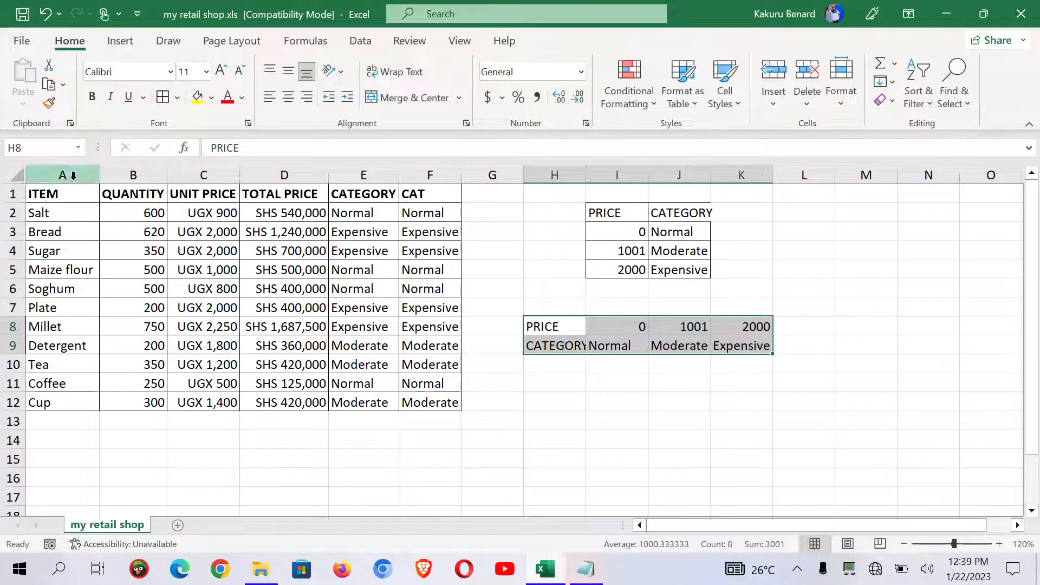
click(162, 102)
click(512, 425)
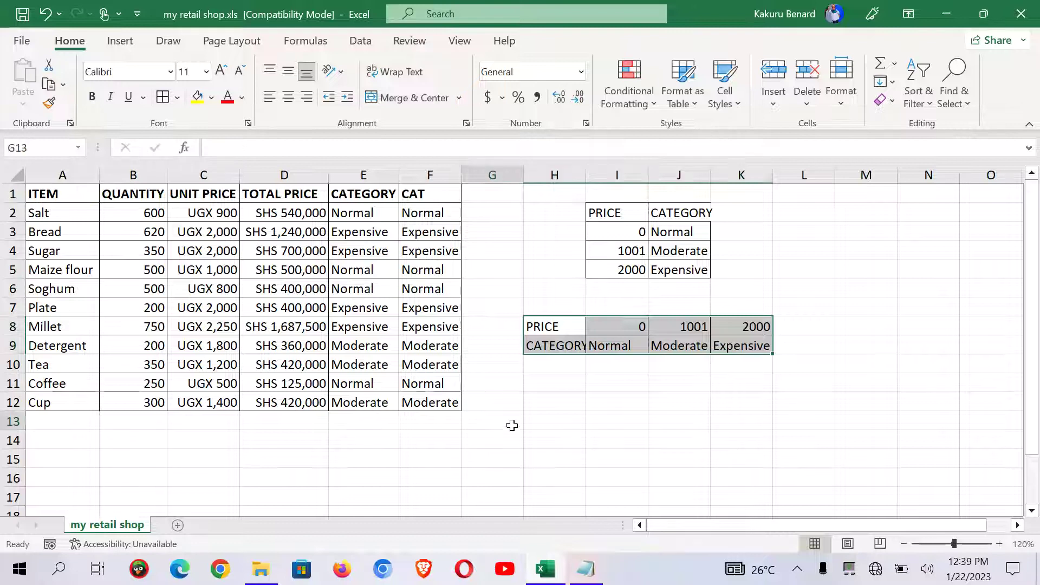
click(586, 569)
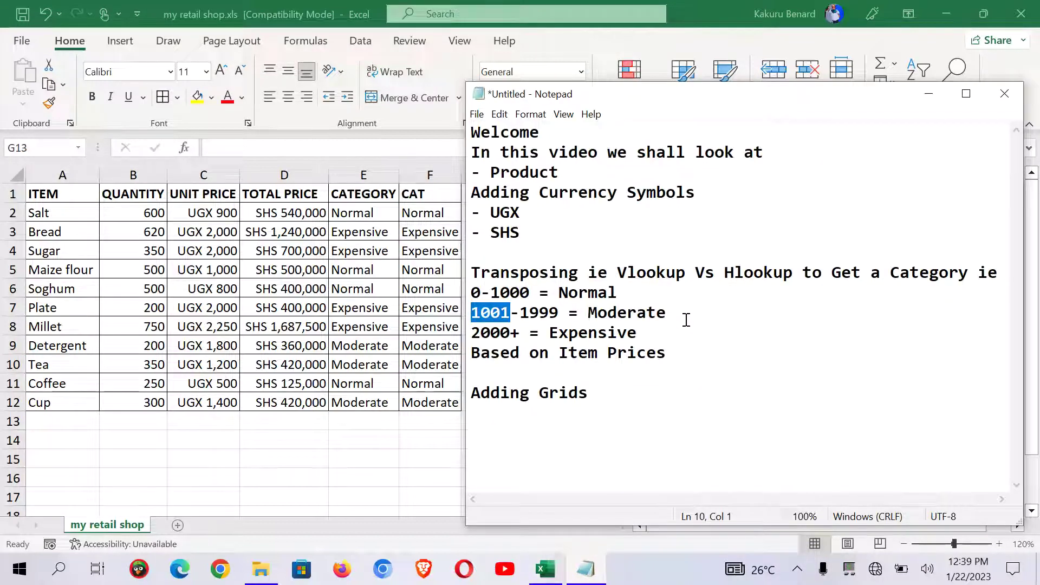
key(alt+Tab)
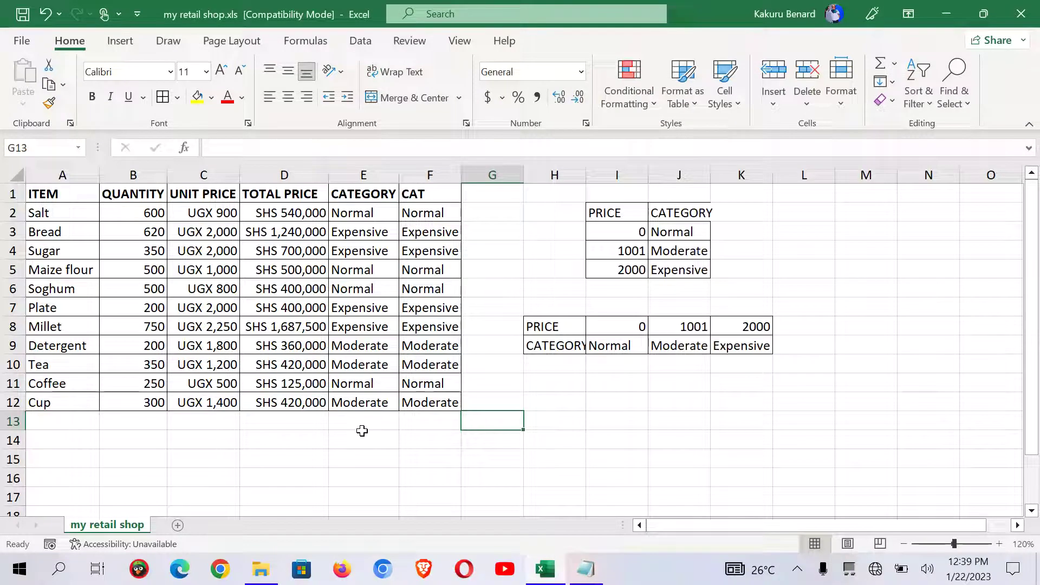